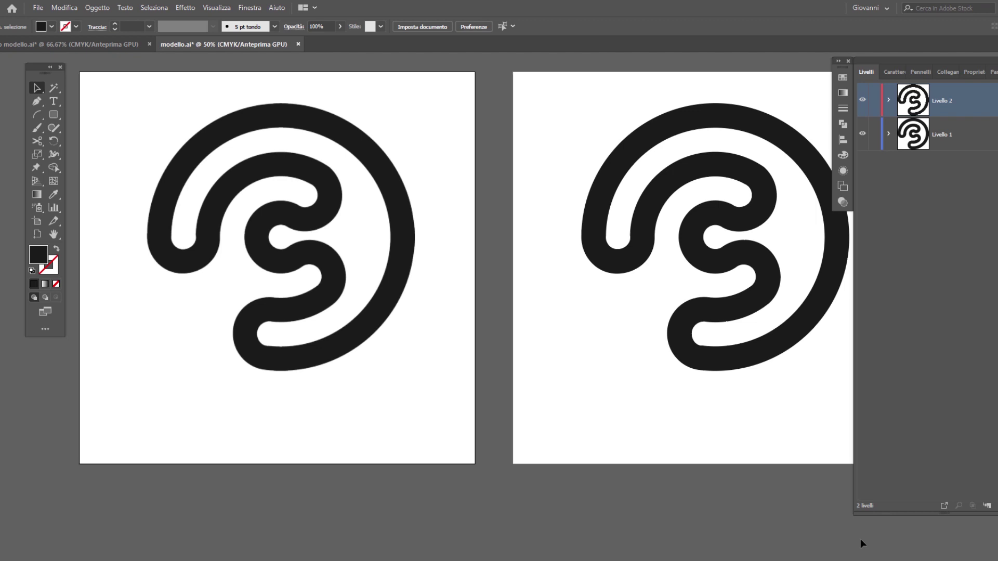
- Select the placed logo1.png swirl, dismiss the Image Trace presets, and bring up the Effetto pixel effects
{"action": "left_click", "coordinate": [314, 223]}
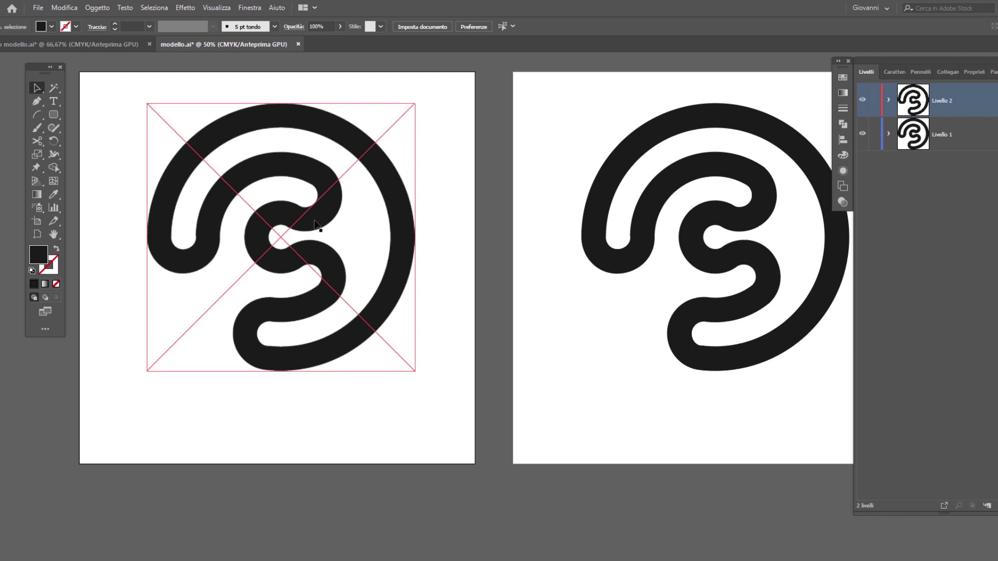
{"action": "left_click", "coordinate": [314, 224]}
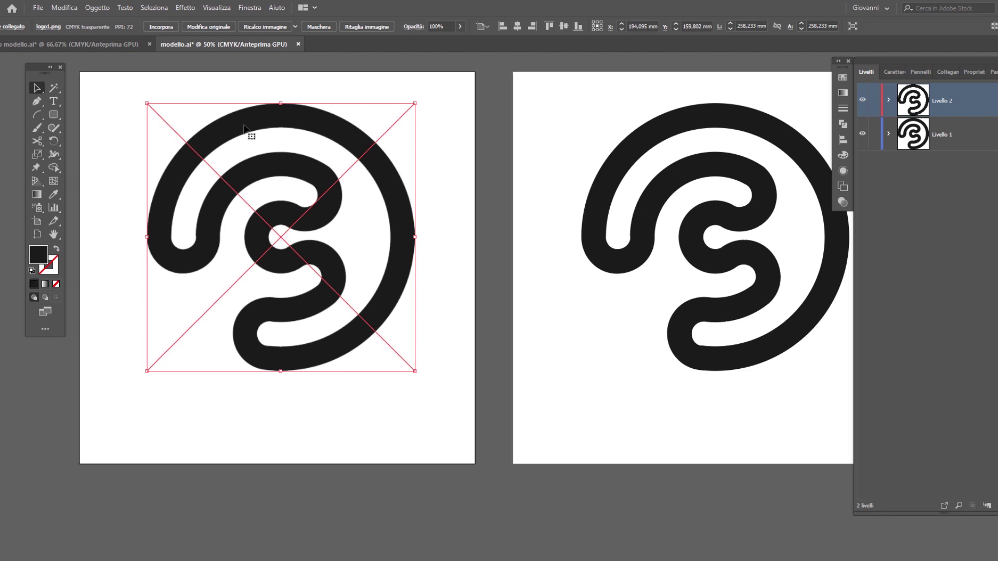
{"action": "left_click", "coordinate": [294, 26]}
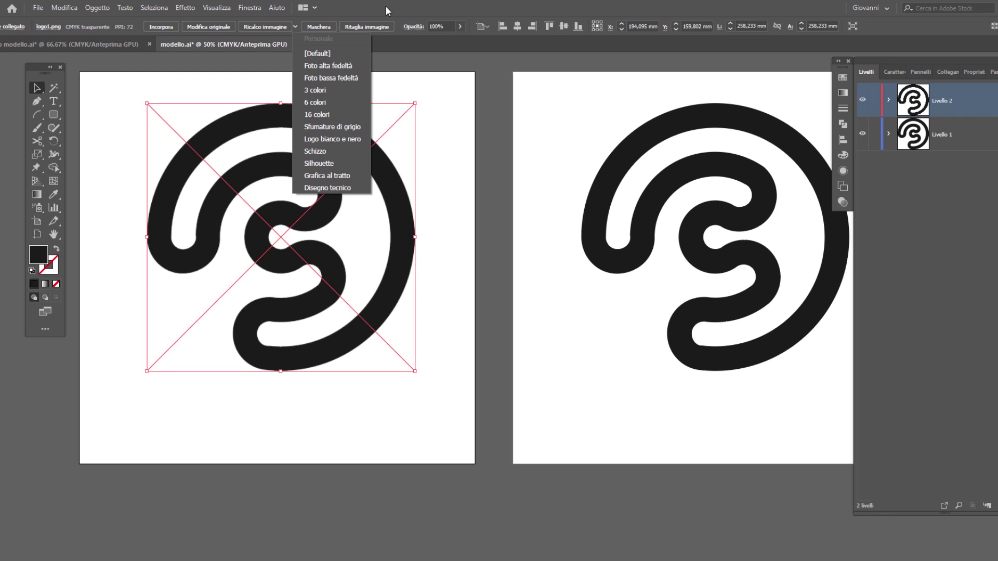
{"action": "left_click", "coordinate": [385, 5]}
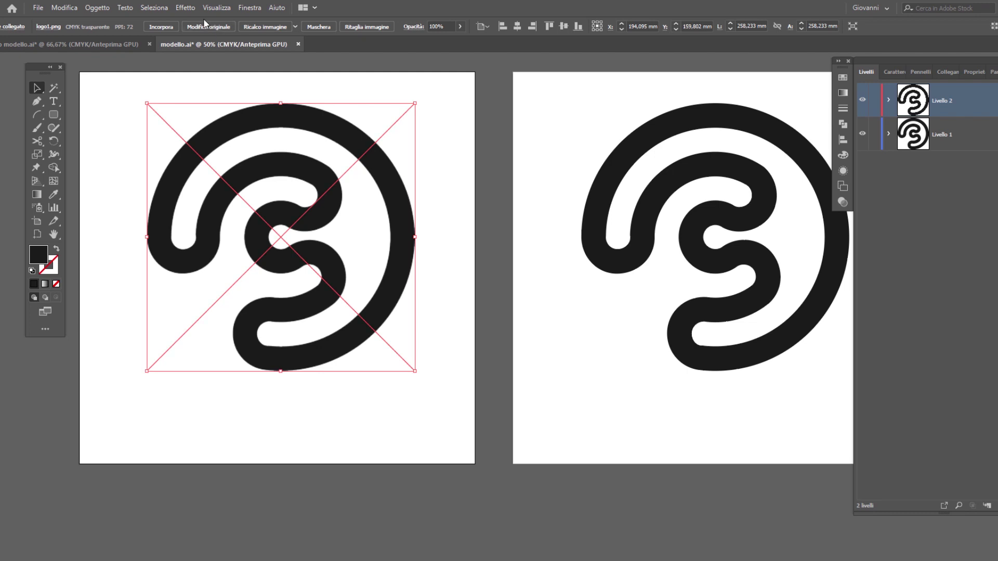
{"action": "left_click", "coordinate": [184, 7]}
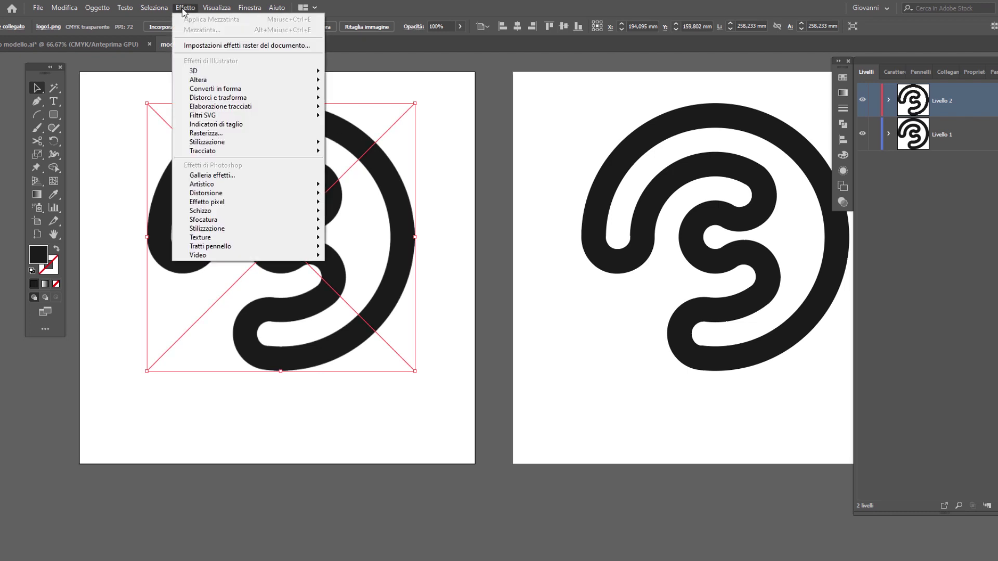
{"action": "mouse_move", "coordinate": [208, 202]}
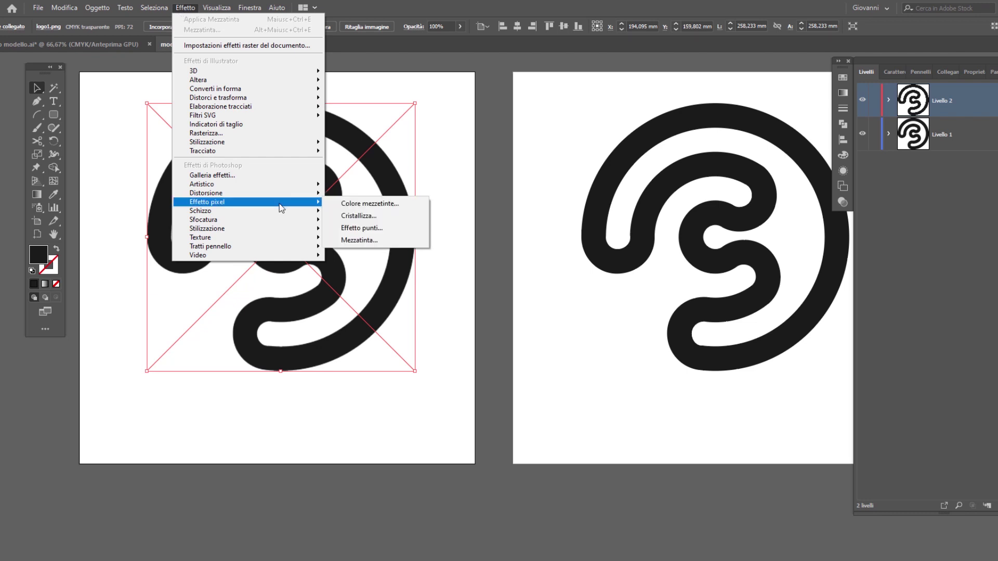
- Apply Mezzatinta with Tipo set to Punti massimi to the left swirl logo
{"action": "left_click", "coordinate": [387, 240]}
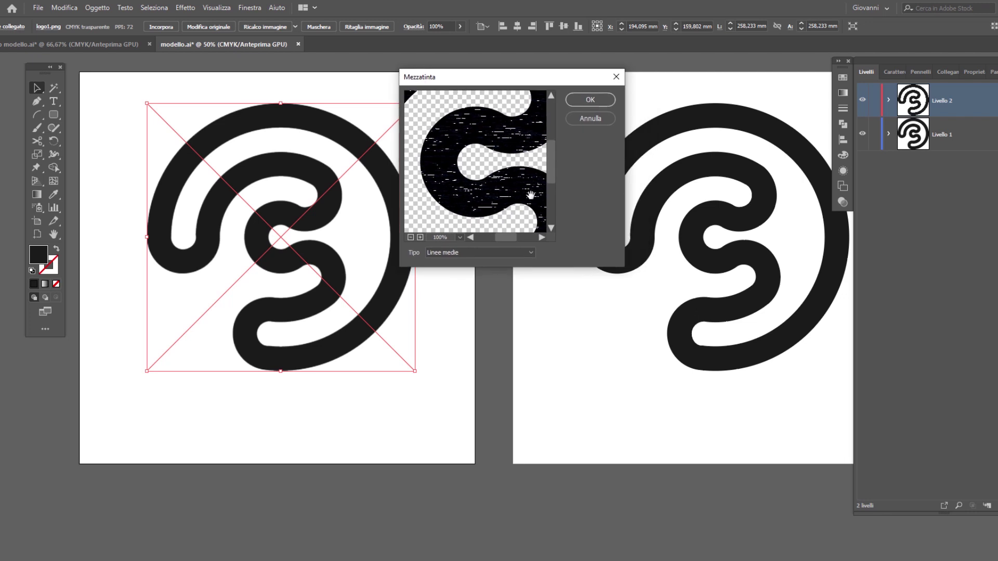
{"action": "double_click", "coordinate": [412, 238]}
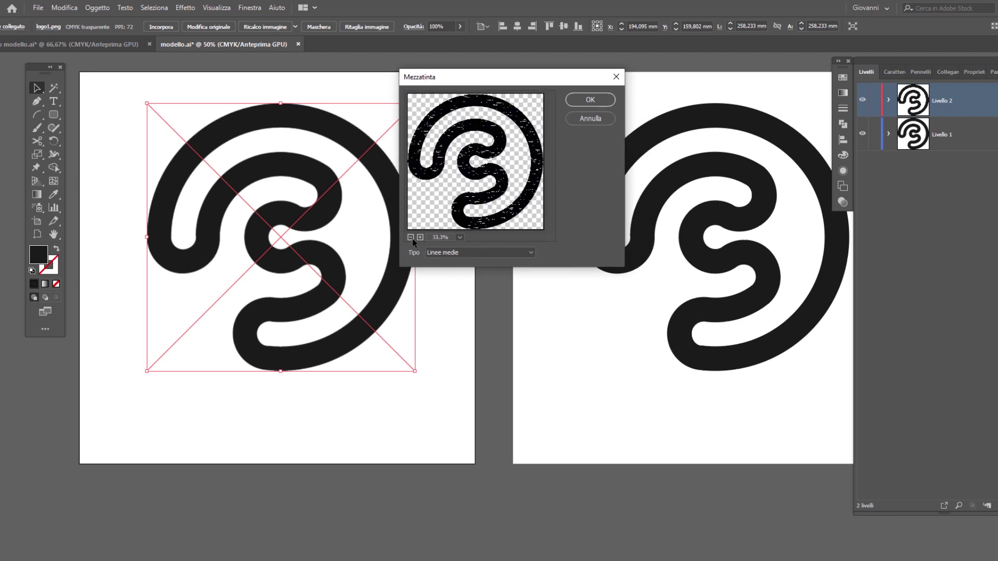
{"action": "left_click", "coordinate": [420, 237]}
{"action": "left_click", "coordinate": [461, 253]}
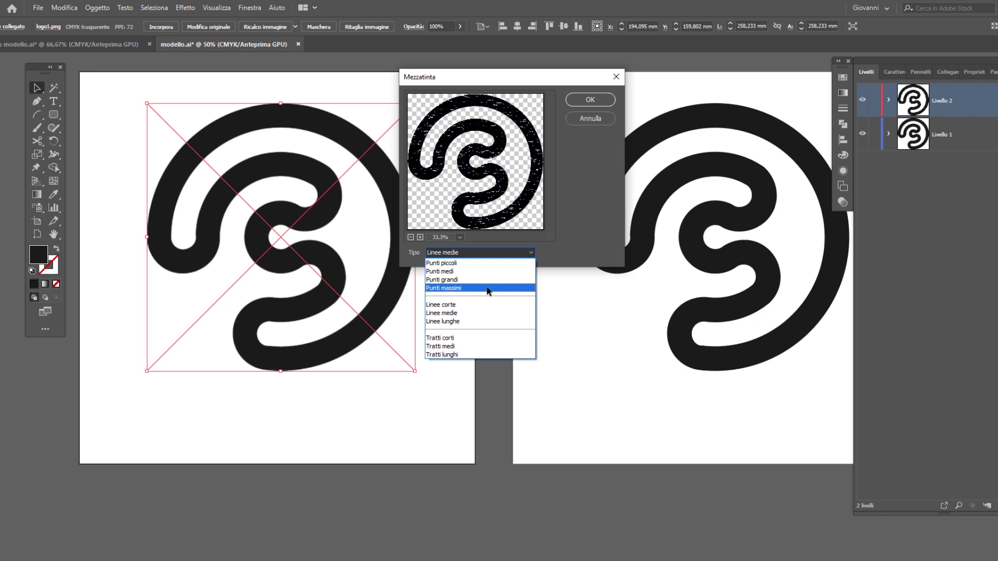
{"action": "left_click", "coordinate": [489, 288]}
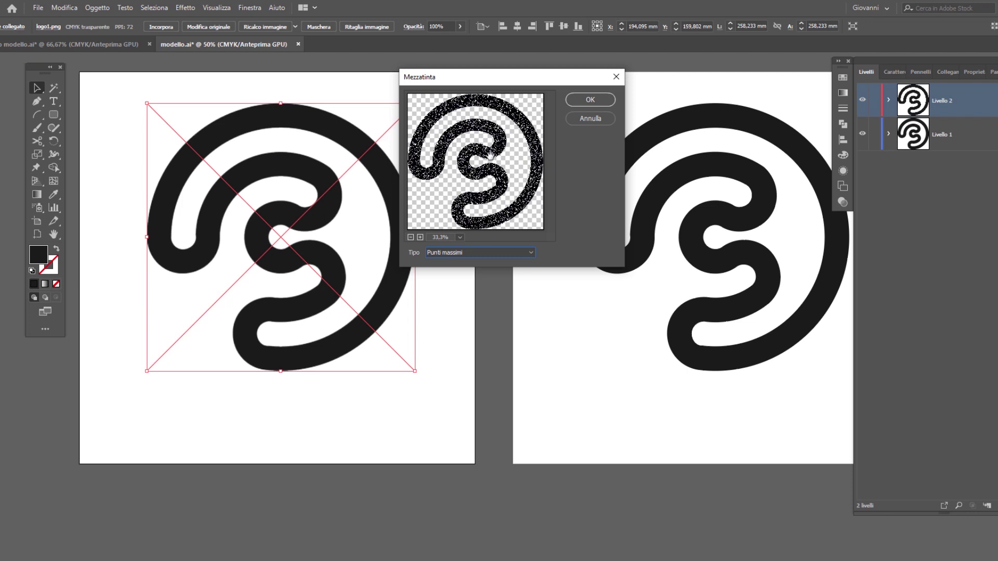
{"action": "left_click", "coordinate": [601, 102]}
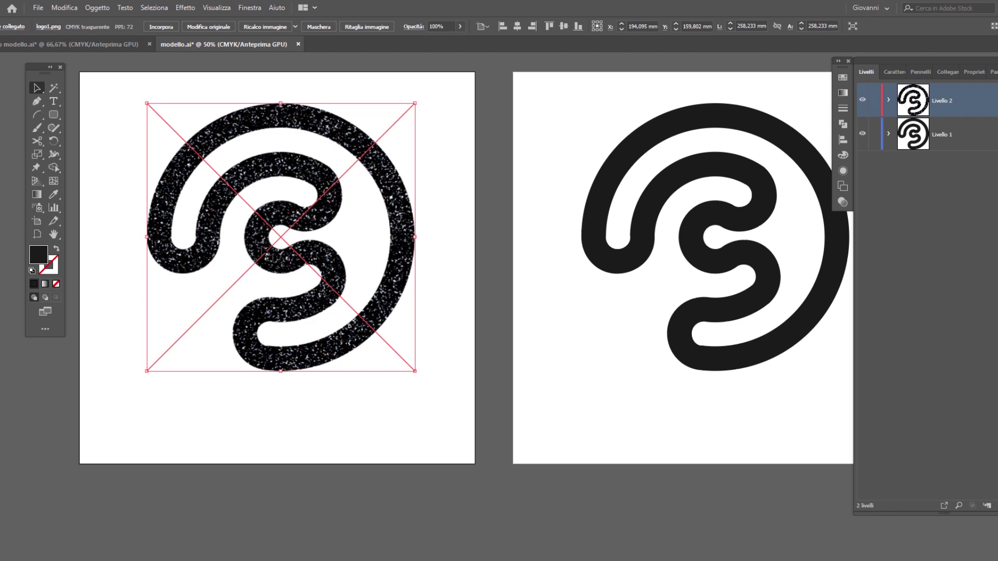
- Embed the linked logo and re-confirm its Mezzatinta effect as Punti massimi
{"action": "left_click", "coordinate": [157, 26]}
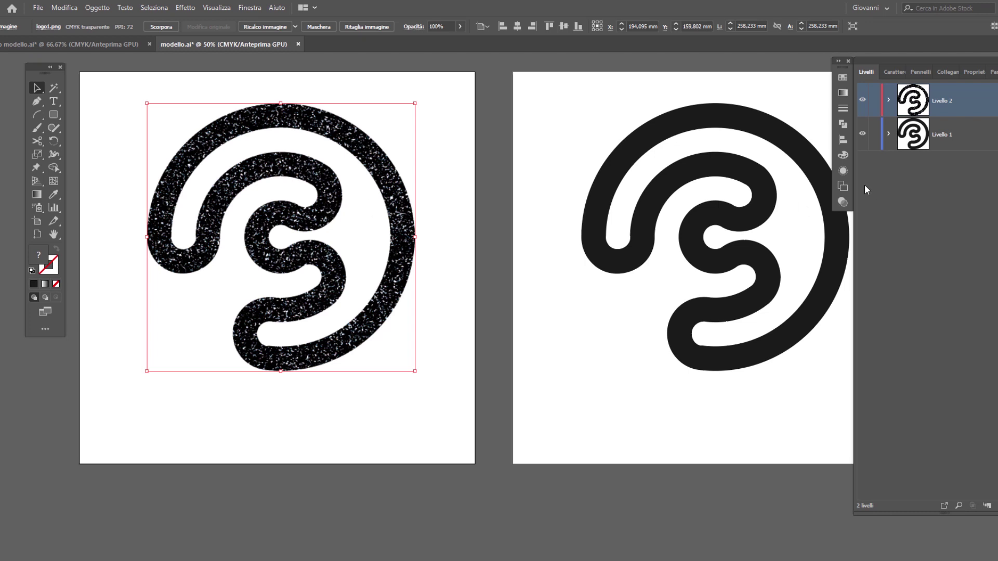
{"action": "left_click", "coordinate": [843, 171]}
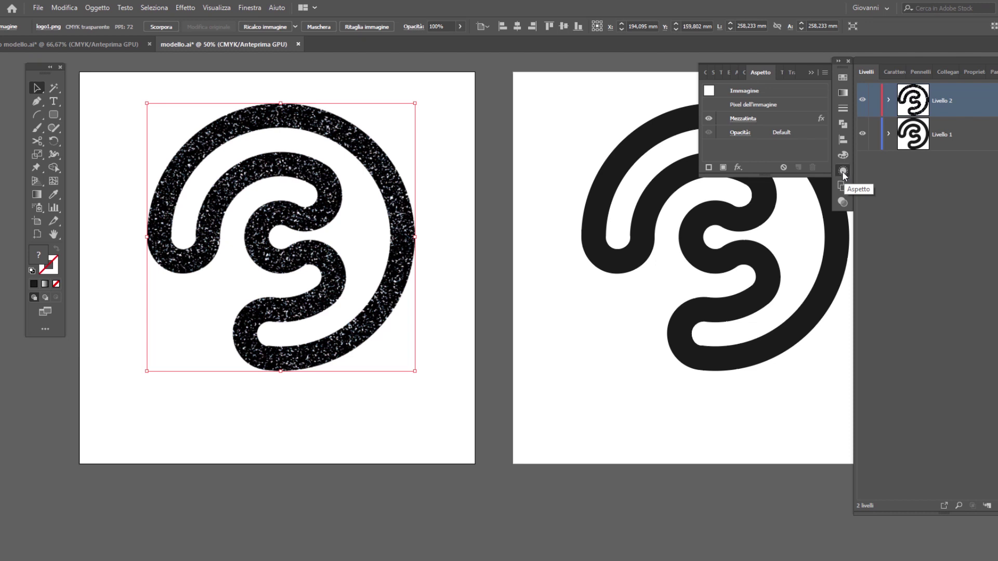
{"action": "left_click", "coordinate": [743, 119]}
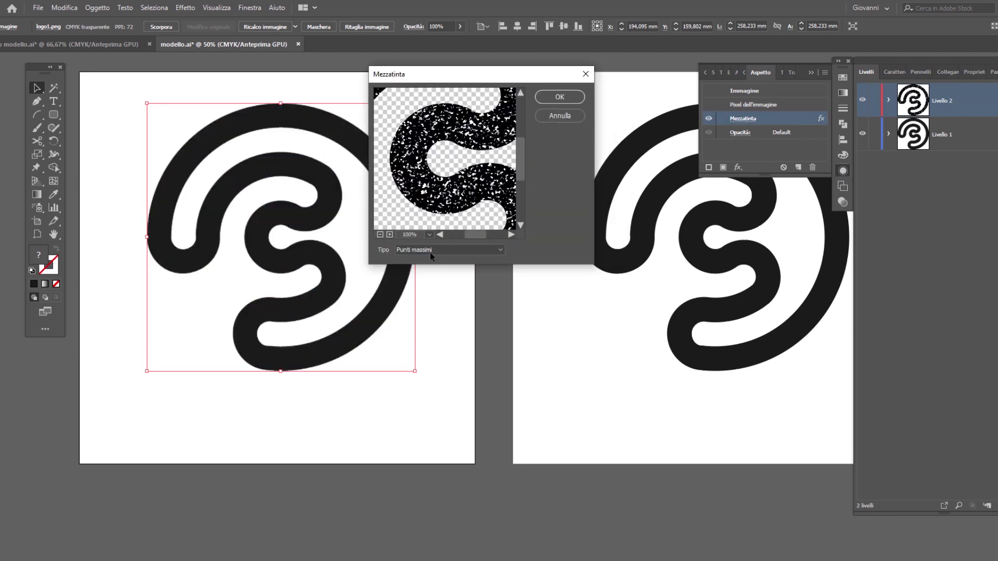
{"action": "left_click", "coordinate": [381, 235]}
{"action": "left_click", "coordinate": [440, 250]}
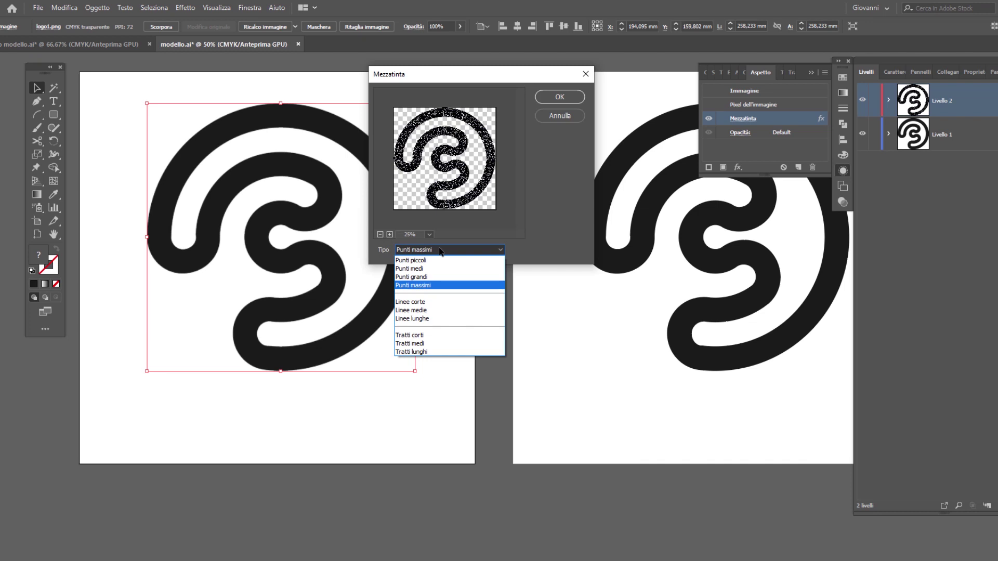
{"action": "left_click", "coordinate": [437, 319]}
{"action": "left_click", "coordinate": [450, 250]}
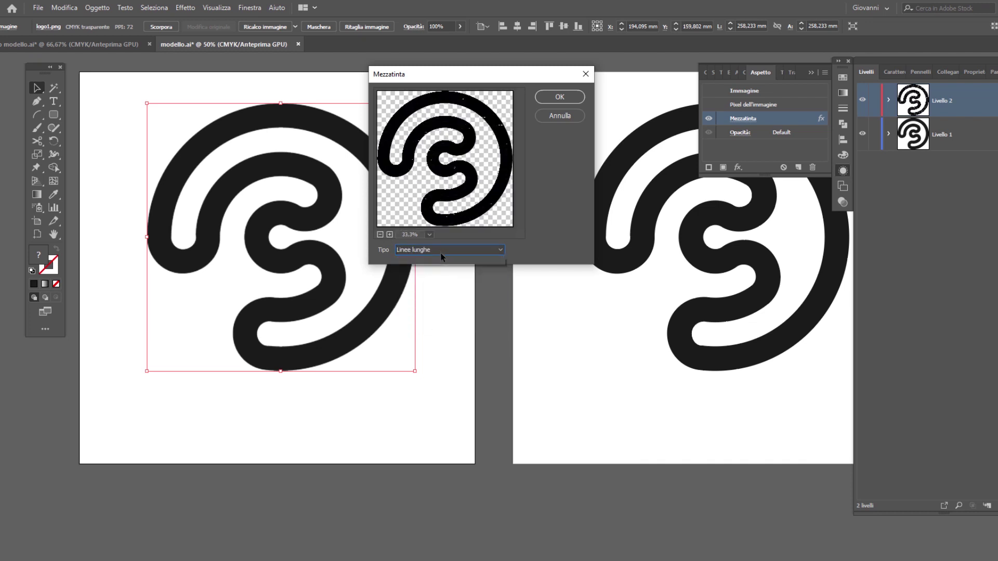
{"action": "left_click", "coordinate": [446, 291]}
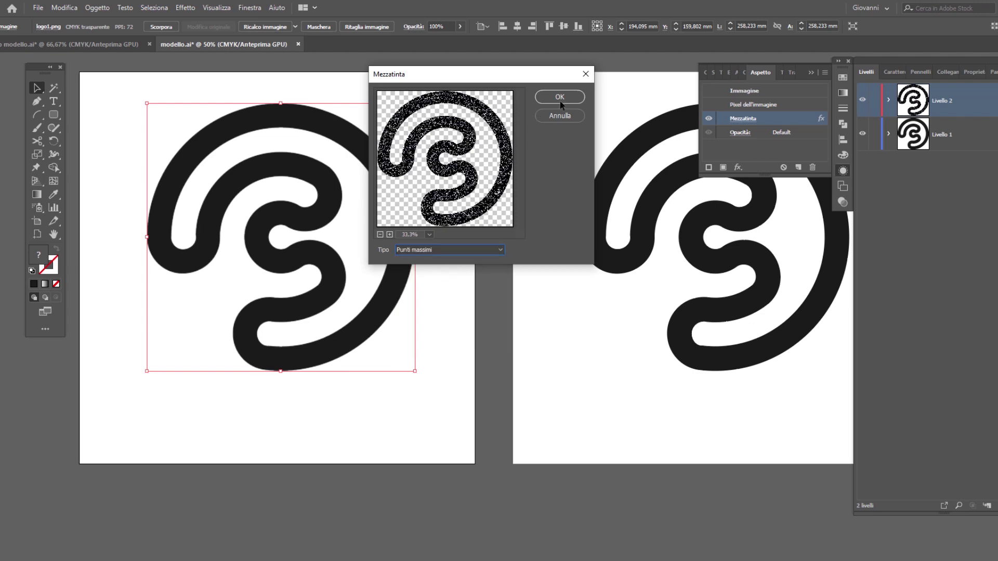
{"action": "left_click", "coordinate": [560, 97]}
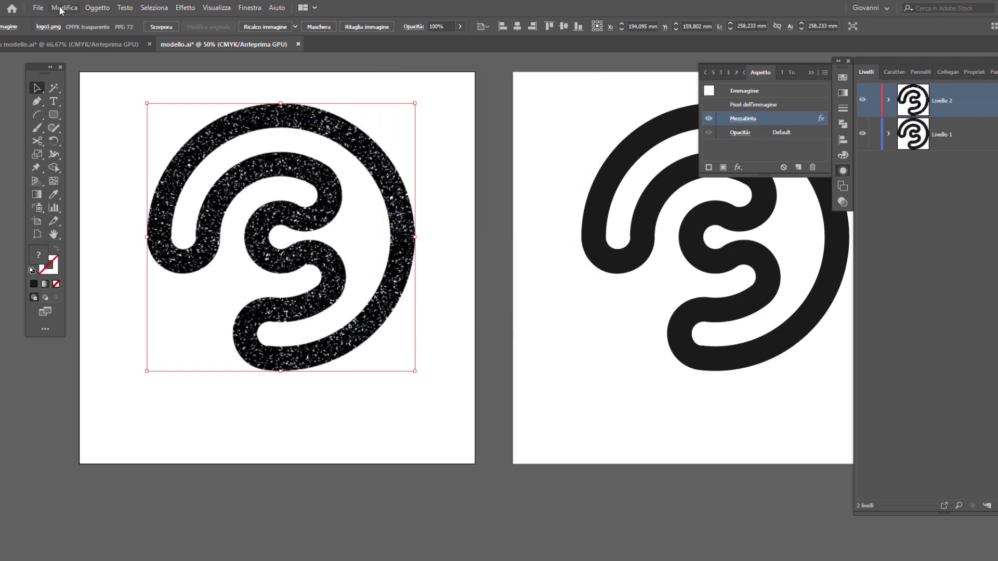
- Expand the logo's appearance with Oggetto > Espandi aspetto to bake in the halftone
{"action": "left_click", "coordinate": [63, 8]}
{"action": "left_click", "coordinate": [97, 8]}
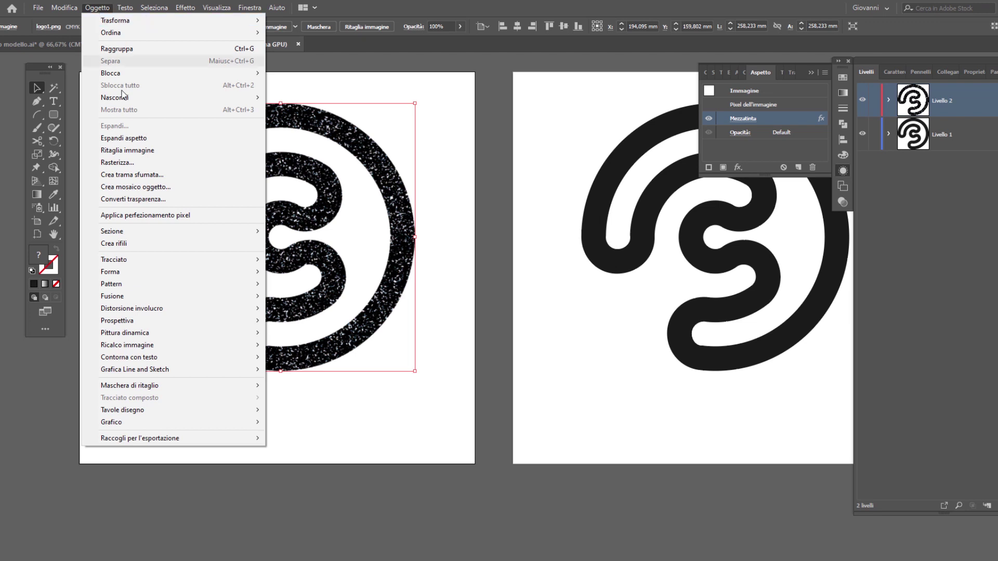
{"action": "left_click", "coordinate": [137, 141]}
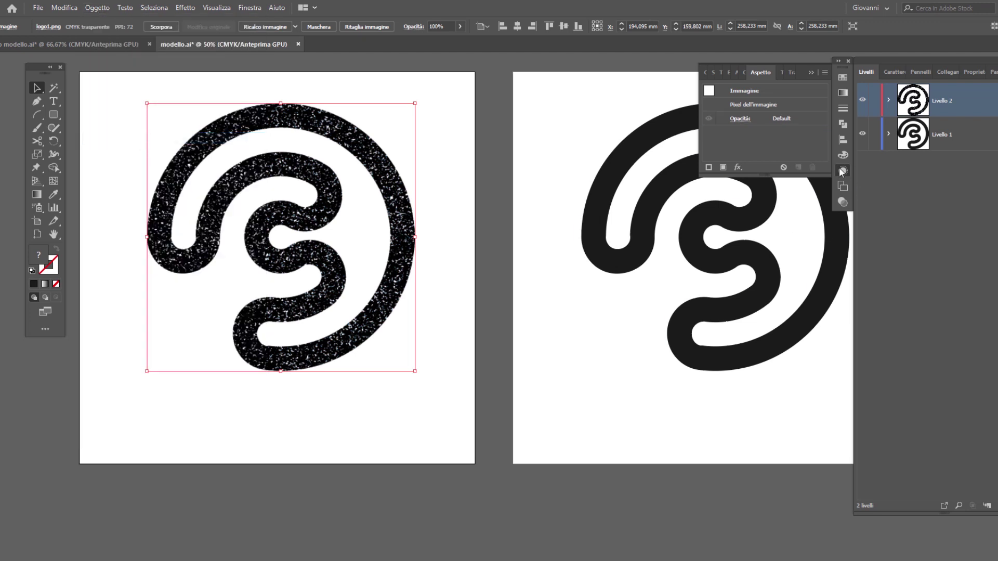
{"action": "left_click", "coordinate": [250, 8]}
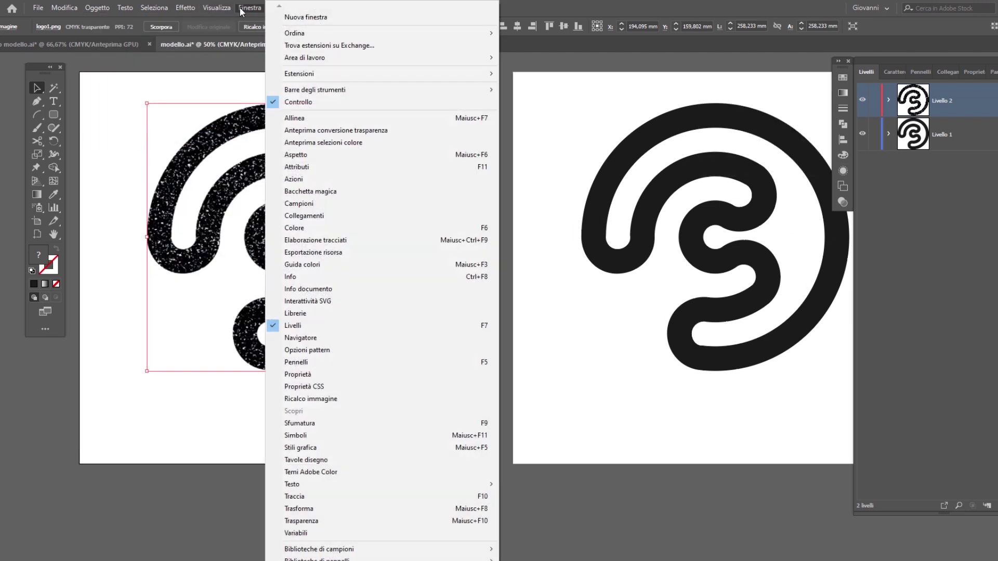
- Open Image Trace with View on Tracing Result and list the Mode options, Bianco e nero selected
{"action": "left_click", "coordinate": [339, 400]}
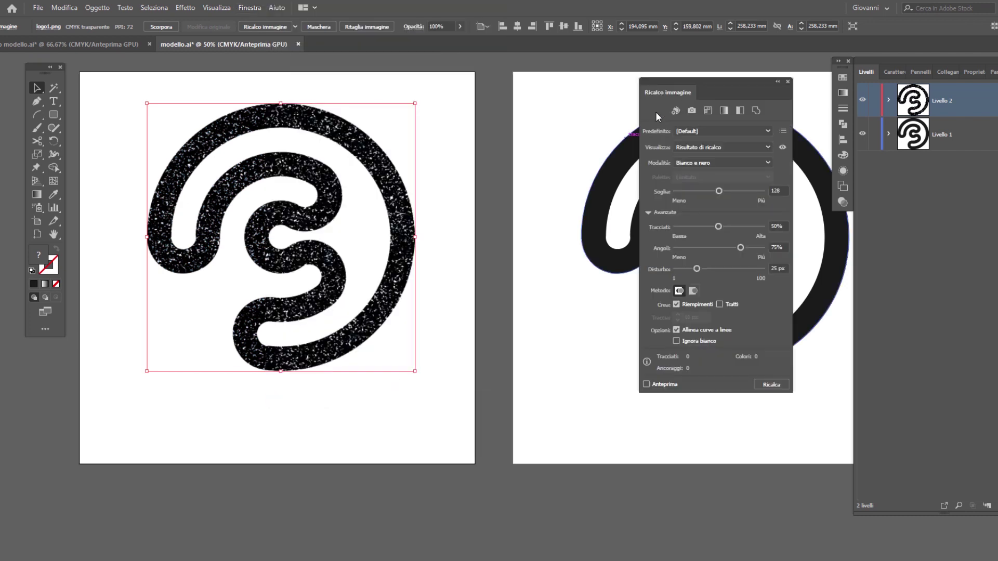
{"action": "left_click_drag", "start_coordinate": [712, 84], "coordinate": [574, 78]}
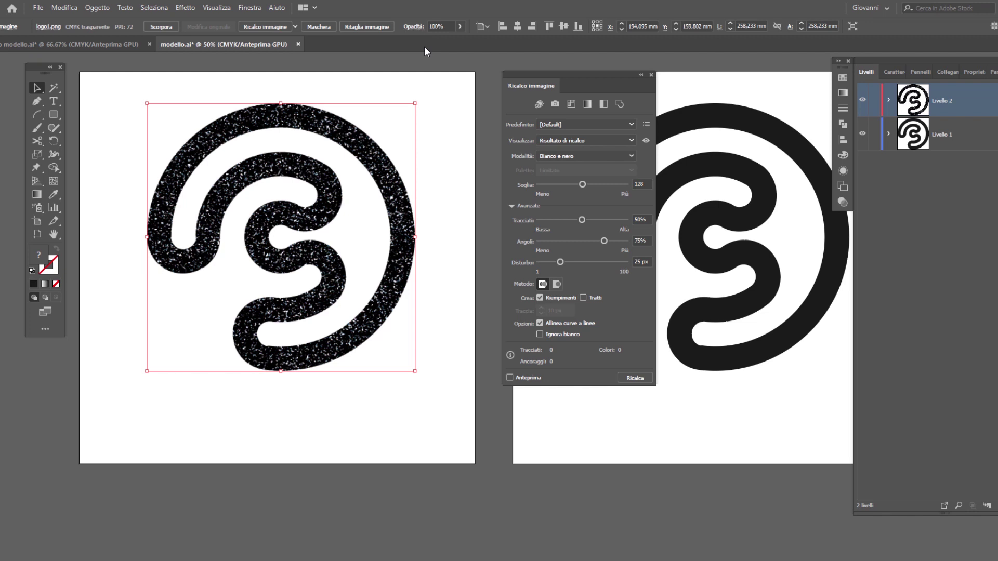
{"action": "left_click", "coordinate": [589, 142]}
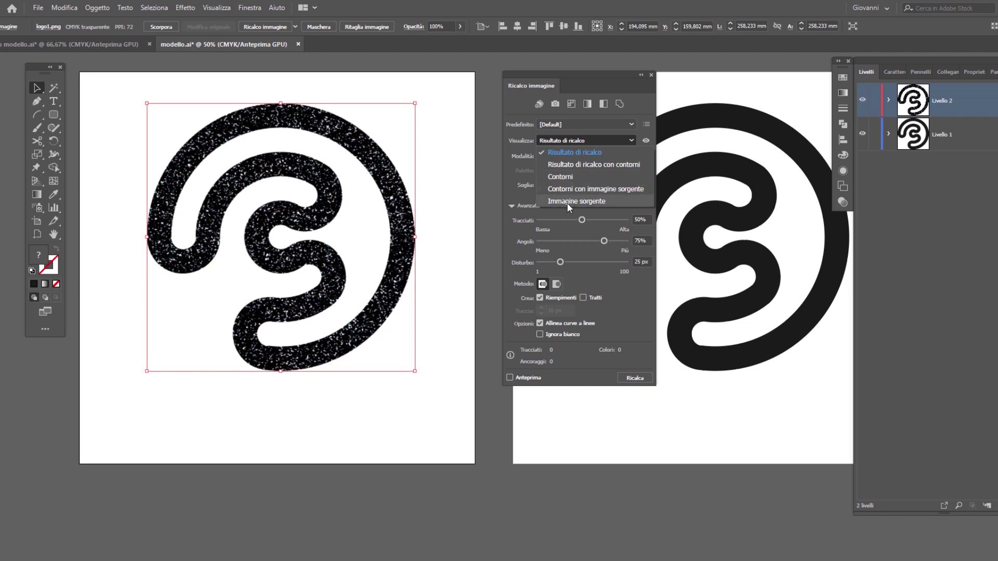
{"action": "left_click", "coordinate": [575, 83]}
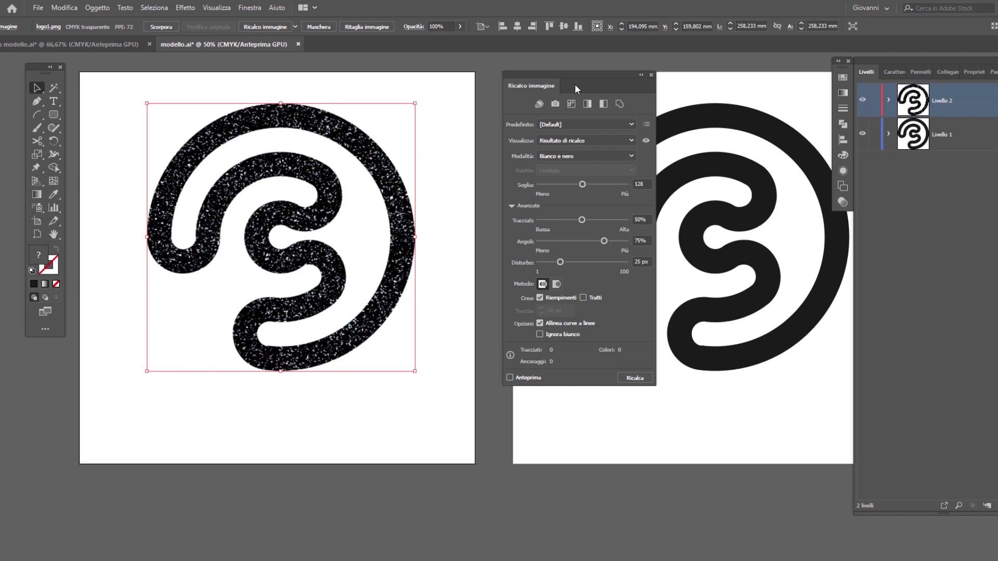
{"action": "left_click", "coordinate": [557, 156]}
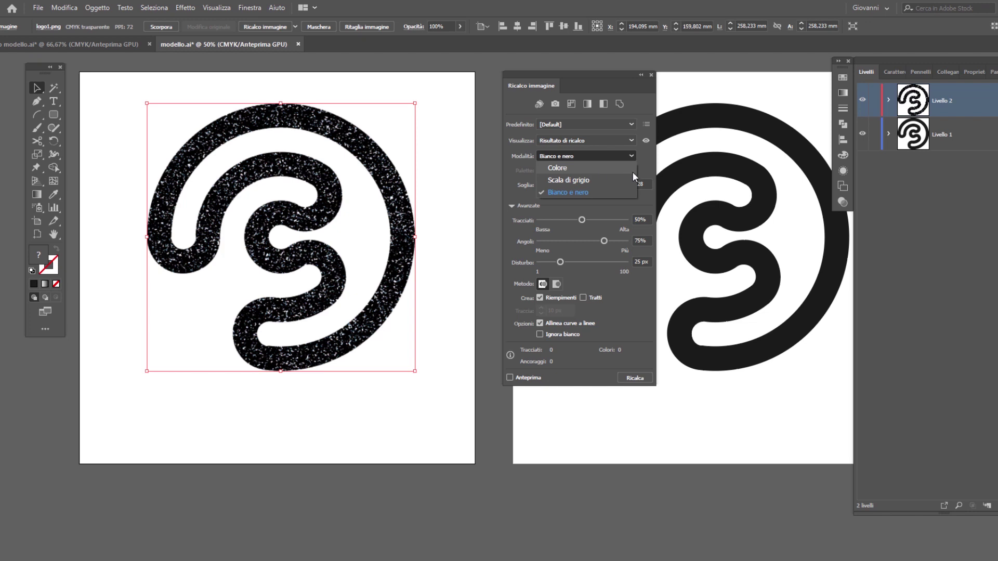
- Keep Bianco e nero with Soglia 129, Angoli 52%, Disturbo 1 px and the abutting method
{"action": "left_click", "coordinate": [646, 169]}
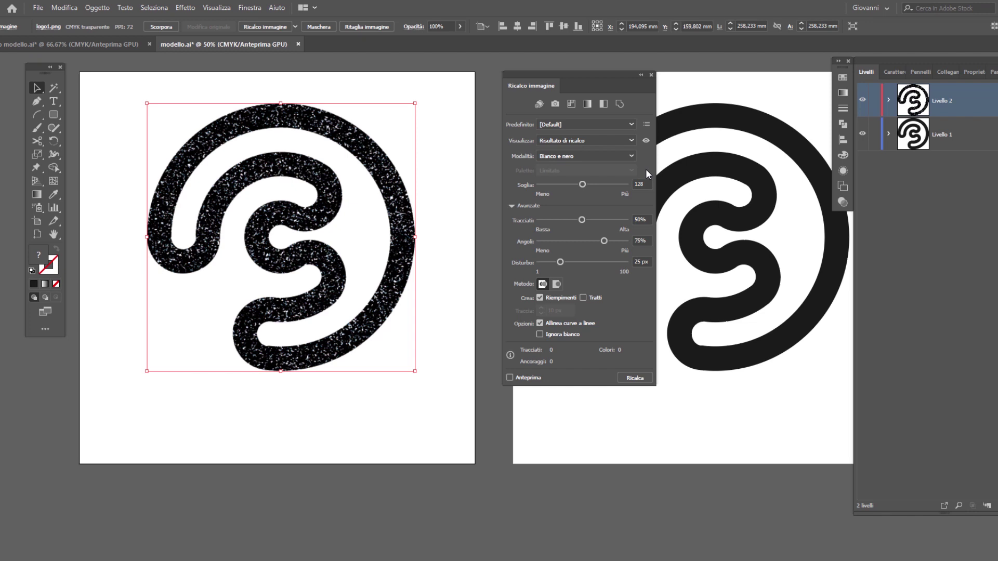
{"action": "left_click_drag", "start_coordinate": [583, 185], "coordinate": [584, 187]}
{"action": "left_click_drag", "start_coordinate": [582, 222], "coordinate": [586, 221]}
{"action": "mouse_move", "coordinate": [560, 263]}
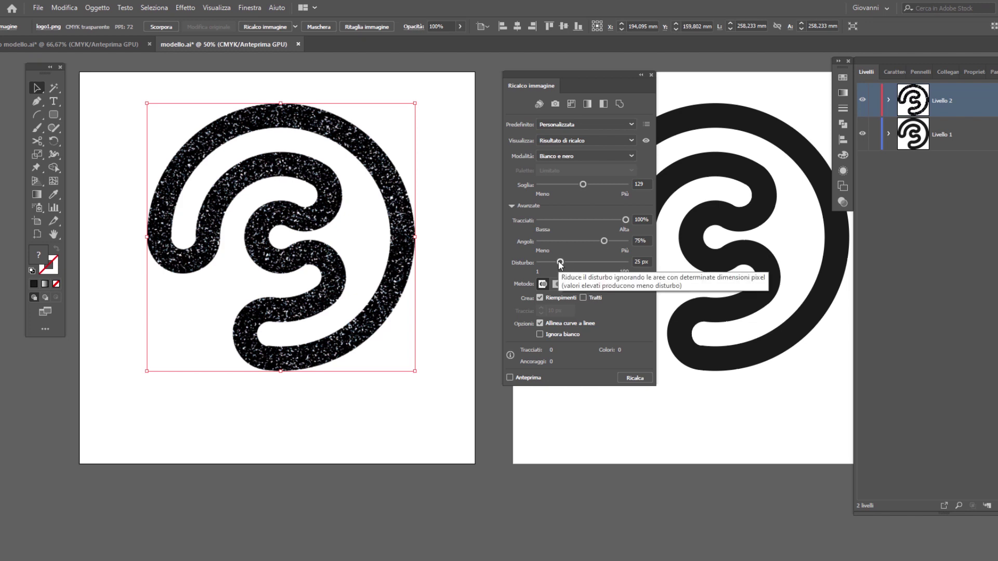
{"action": "left_click_drag", "start_coordinate": [603, 241], "coordinate": [602, 243]}
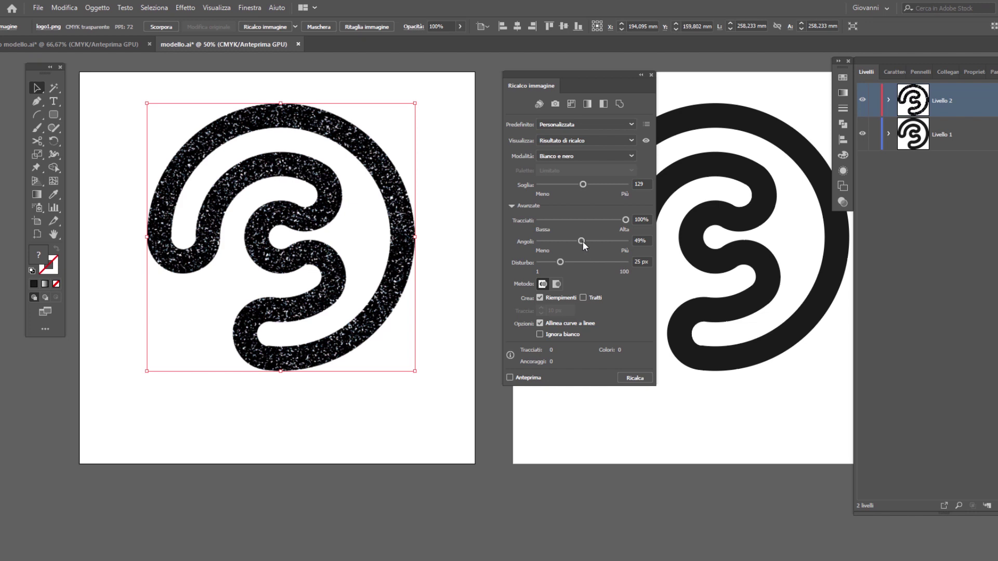
{"action": "left_click_drag", "start_coordinate": [582, 241], "coordinate": [585, 241]}
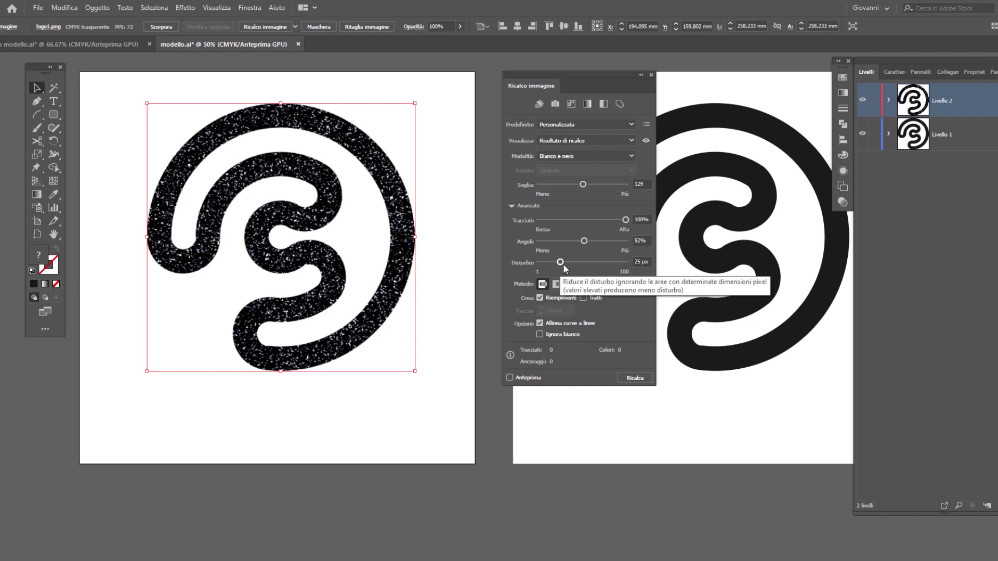
{"action": "left_click_drag", "start_coordinate": [561, 263], "coordinate": [516, 257]}
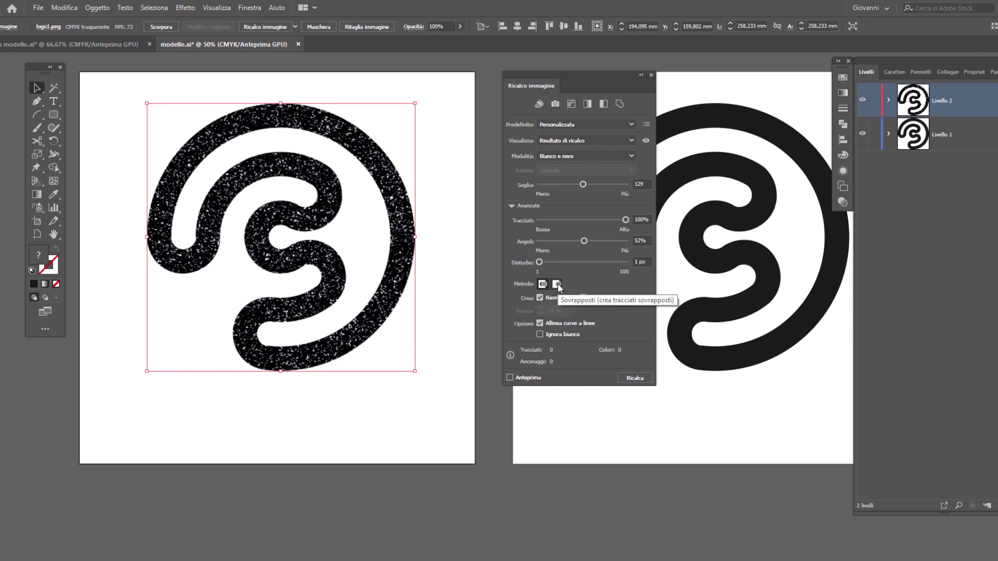
{"action": "left_click", "coordinate": [557, 284]}
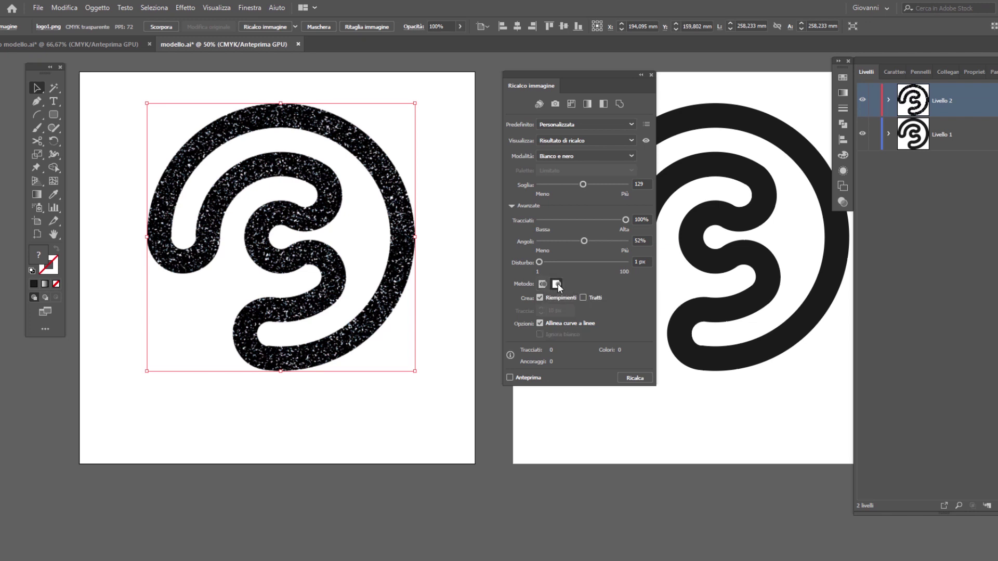
{"action": "left_click", "coordinate": [542, 285]}
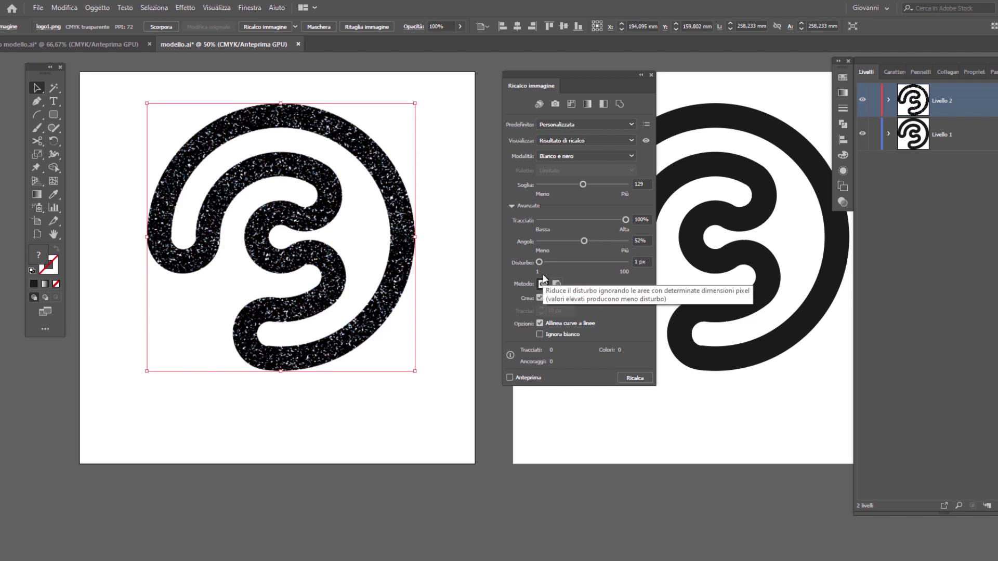
- Enable Preview, settle on Tracciati 100% and Disturbo 1 px, and check Ignora bianco
{"action": "left_click", "coordinate": [520, 380]}
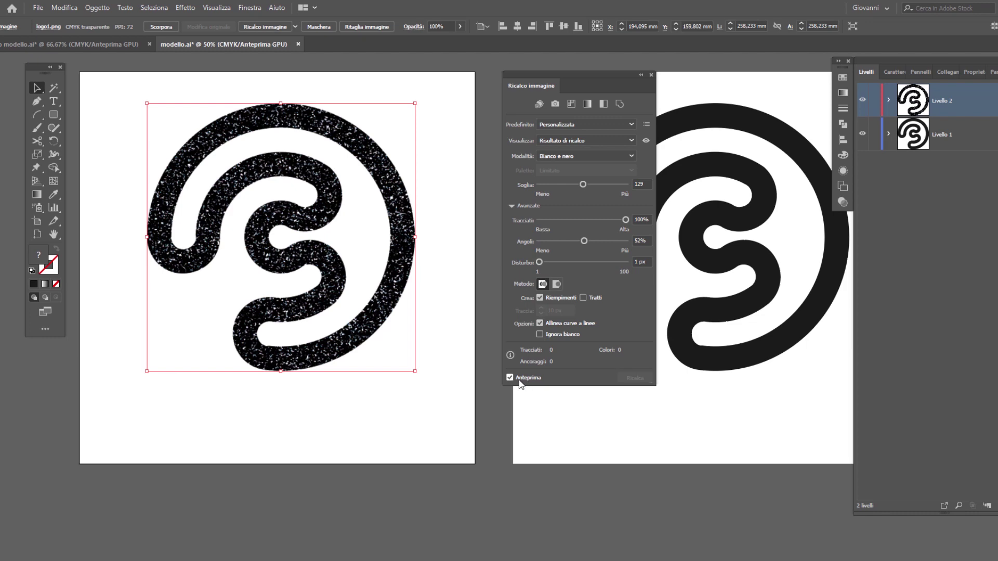
{"action": "left_click_drag", "start_coordinate": [626, 220], "coordinate": [588, 221]}
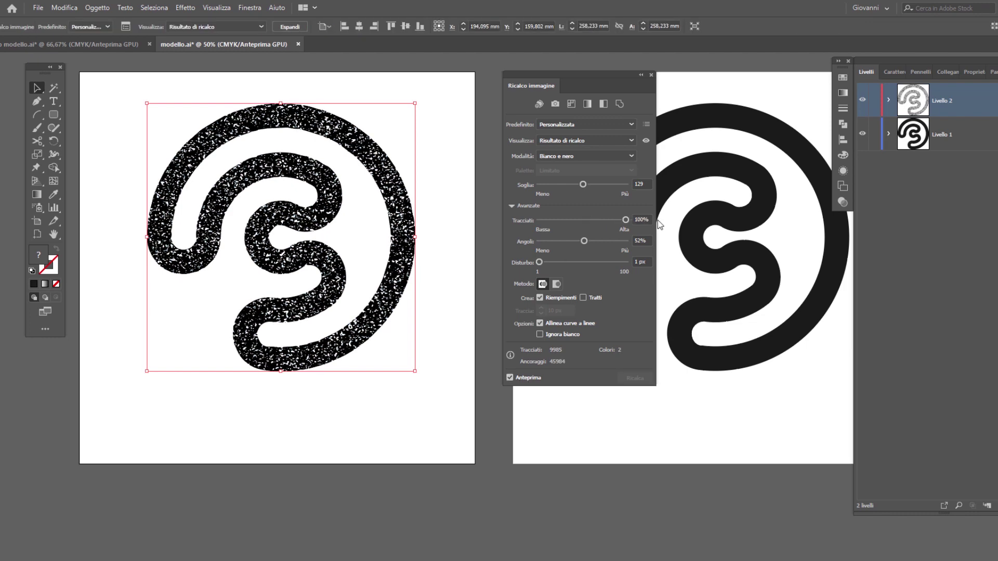
{"action": "left_click", "coordinate": [581, 221]}
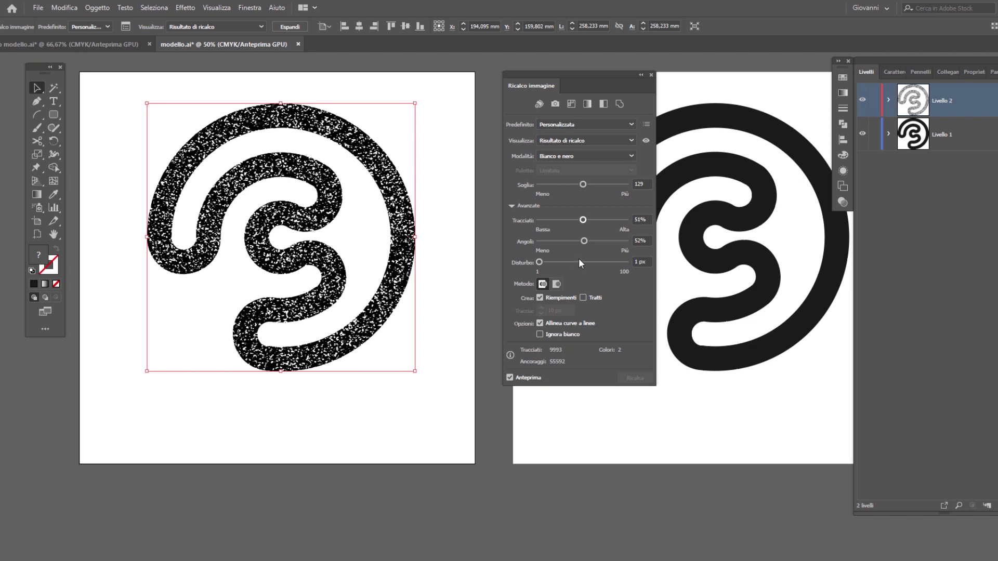
{"action": "left_click", "coordinate": [581, 259]}
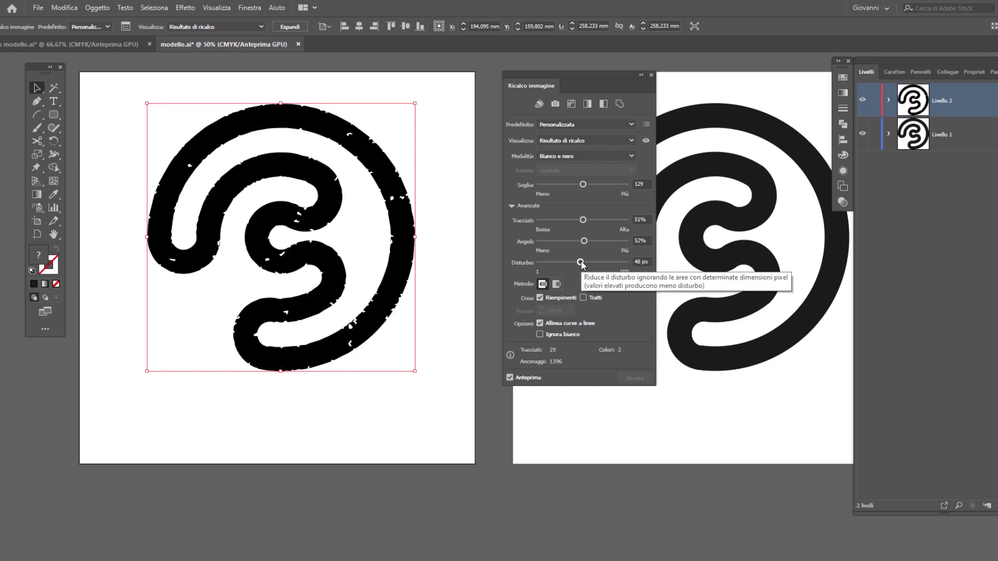
{"action": "left_click_drag", "start_coordinate": [581, 263], "coordinate": [519, 264]}
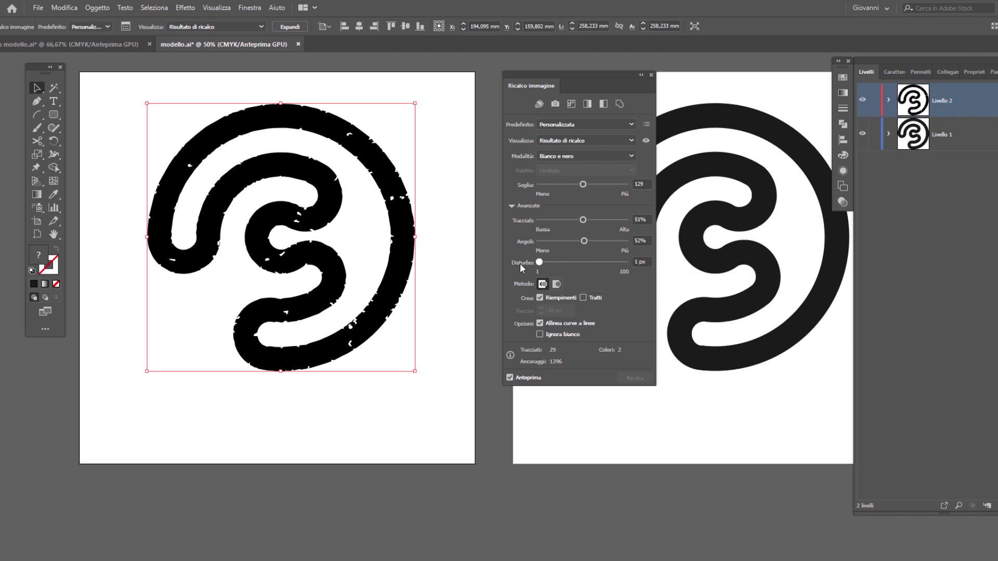
{"action": "left_click_drag", "start_coordinate": [583, 220], "coordinate": [610, 220]}
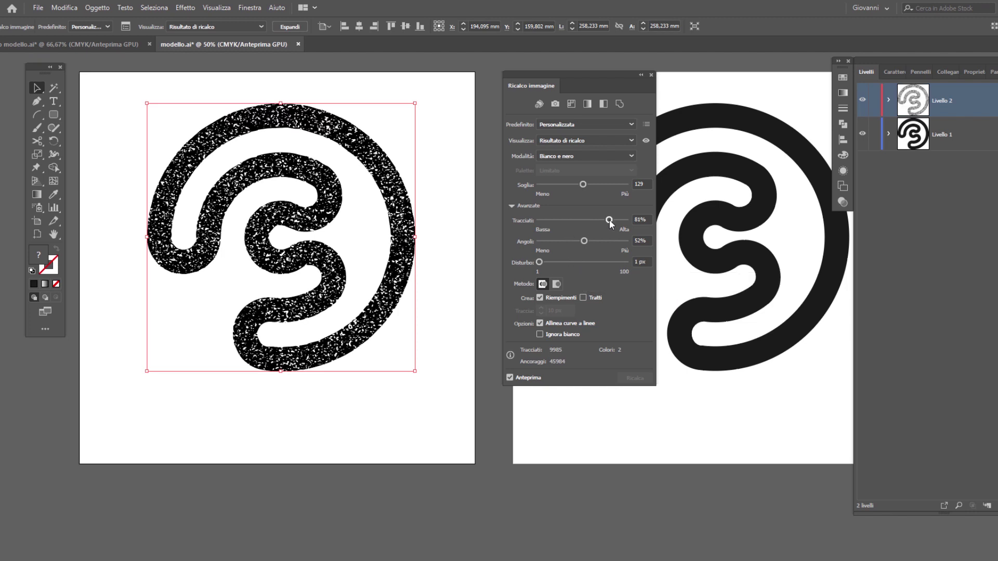
{"action": "left_click", "coordinate": [560, 221]}
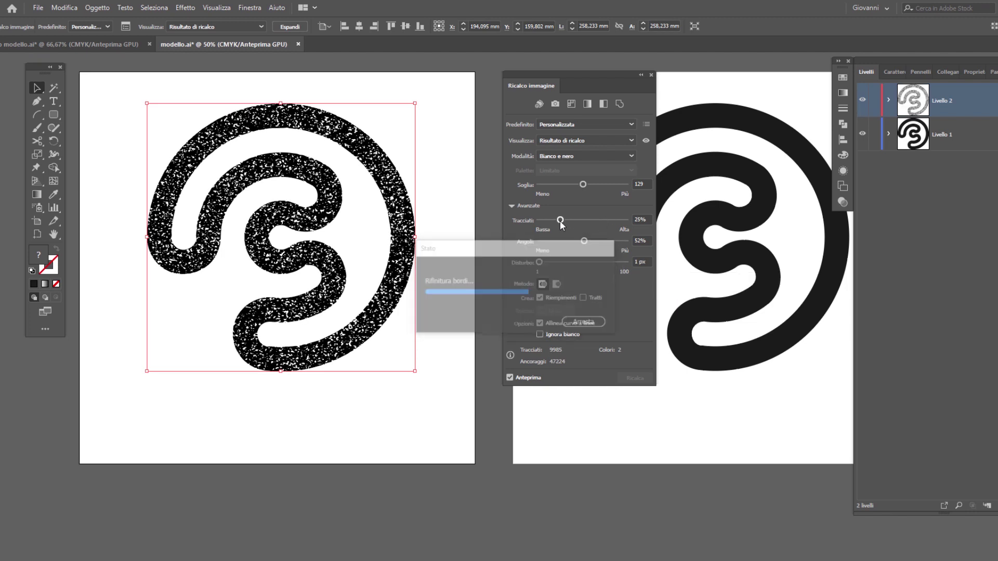
{"action": "left_click_drag", "start_coordinate": [560, 220], "coordinate": [637, 235]}
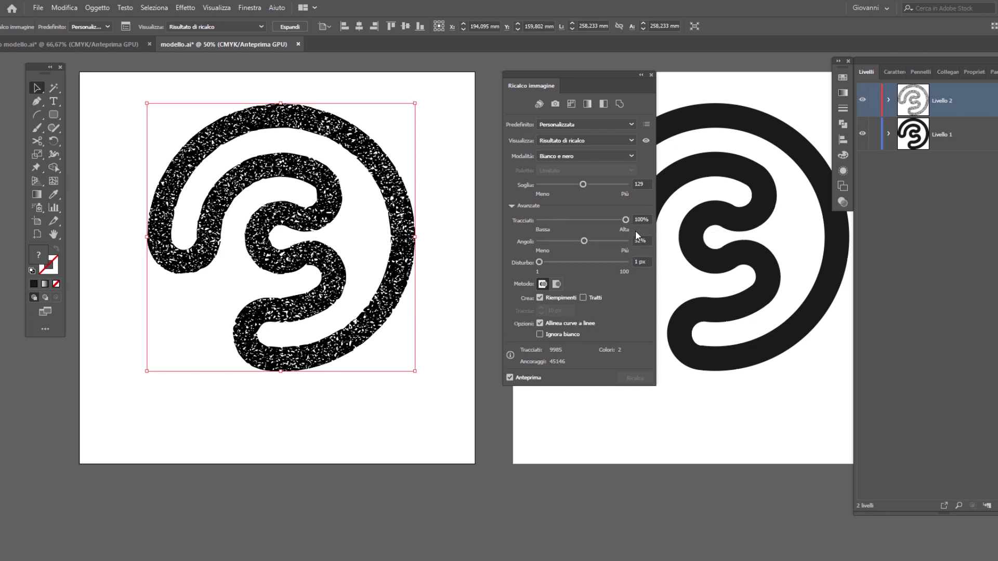
{"action": "left_click", "coordinate": [540, 335]}
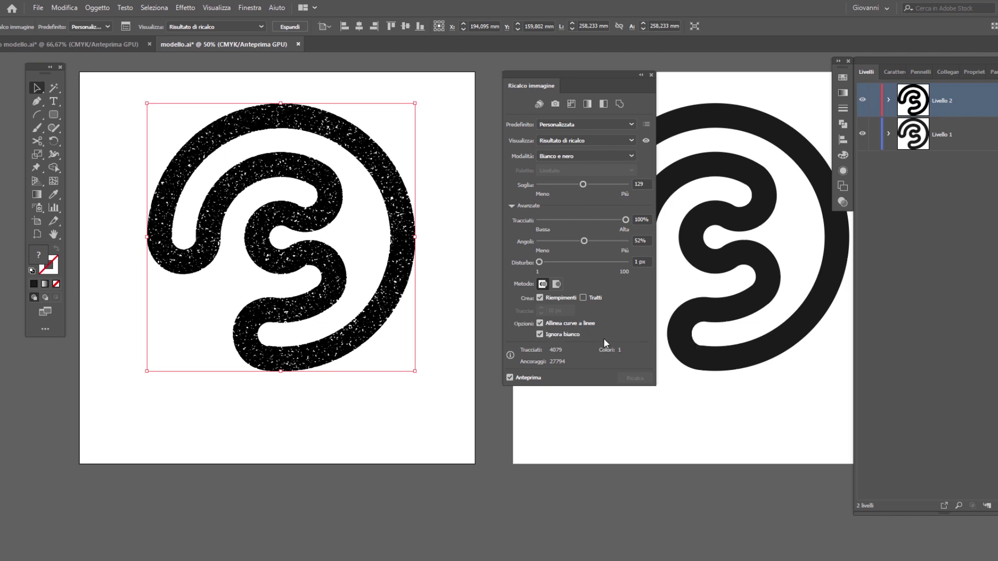
- Enable strokes on the trace, toggle Preview off and on, then close Image Trace
{"action": "left_click", "coordinate": [583, 298]}
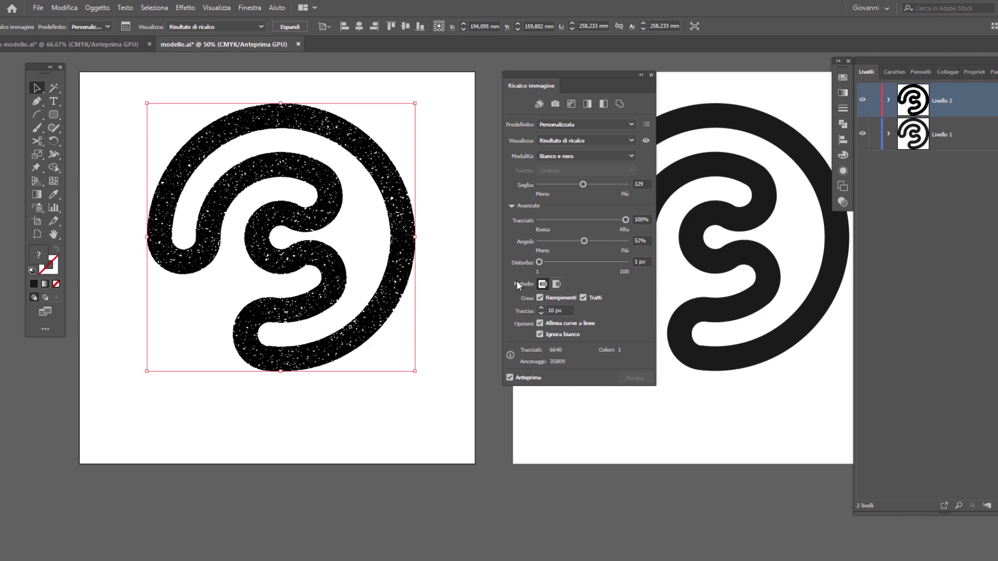
{"action": "left_click", "coordinate": [524, 381]}
{"action": "left_click", "coordinate": [635, 378]}
{"action": "left_click", "coordinate": [651, 75]}
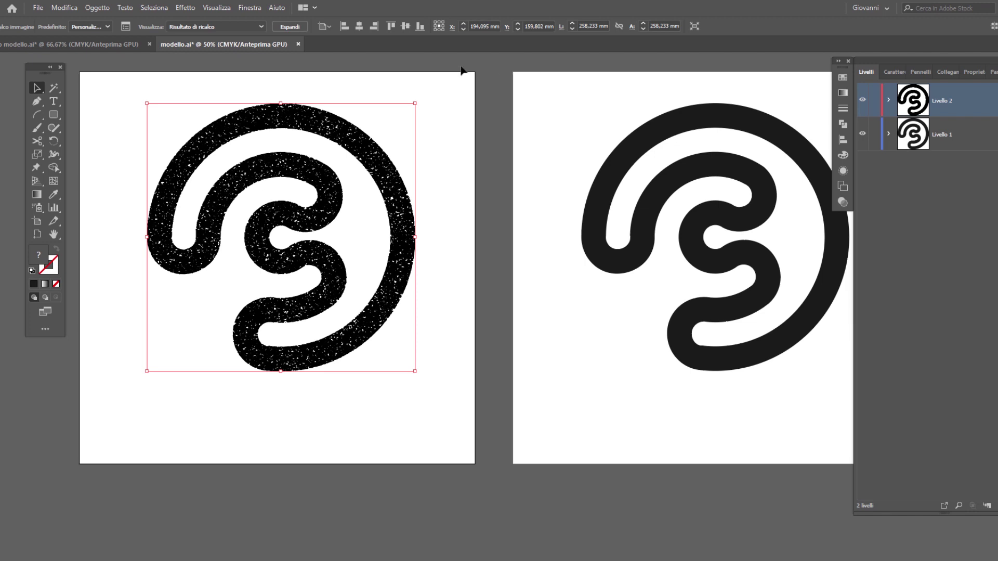
{"action": "left_click", "coordinate": [290, 26]}
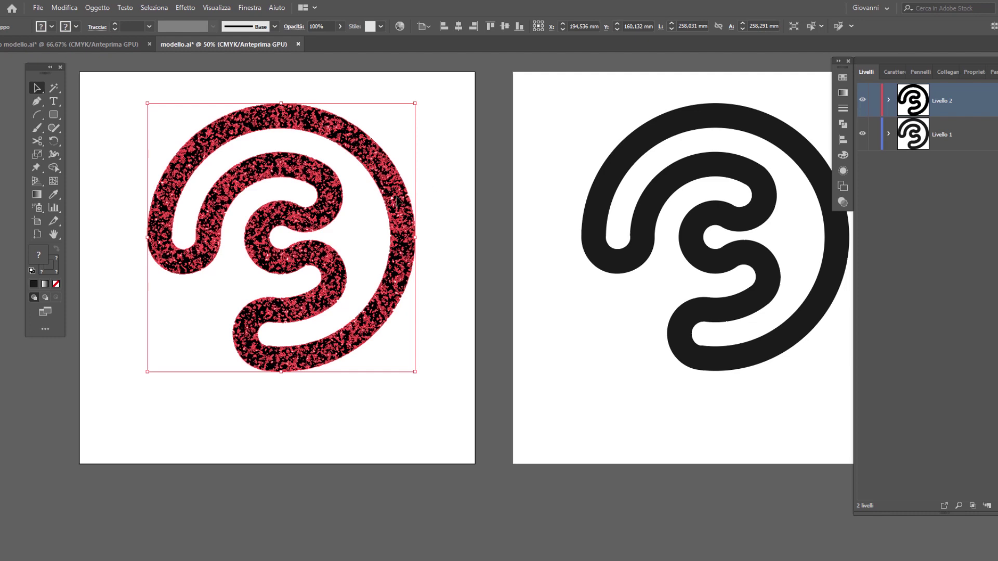
{"action": "left_click", "coordinate": [455, 241]}
{"action": "scroll", "coordinate": [117, 190], "scroll_direction": "up", "scroll_amount": 2}
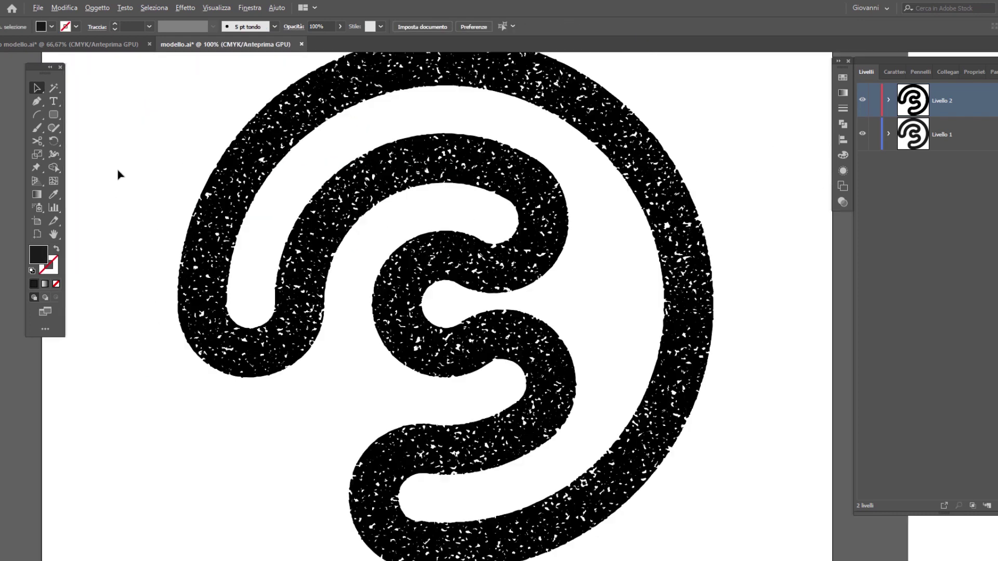
{"action": "scroll", "coordinate": [352, 151], "scroll_direction": "up", "scroll_amount": 1}
{"action": "left_click", "coordinate": [393, 104]}
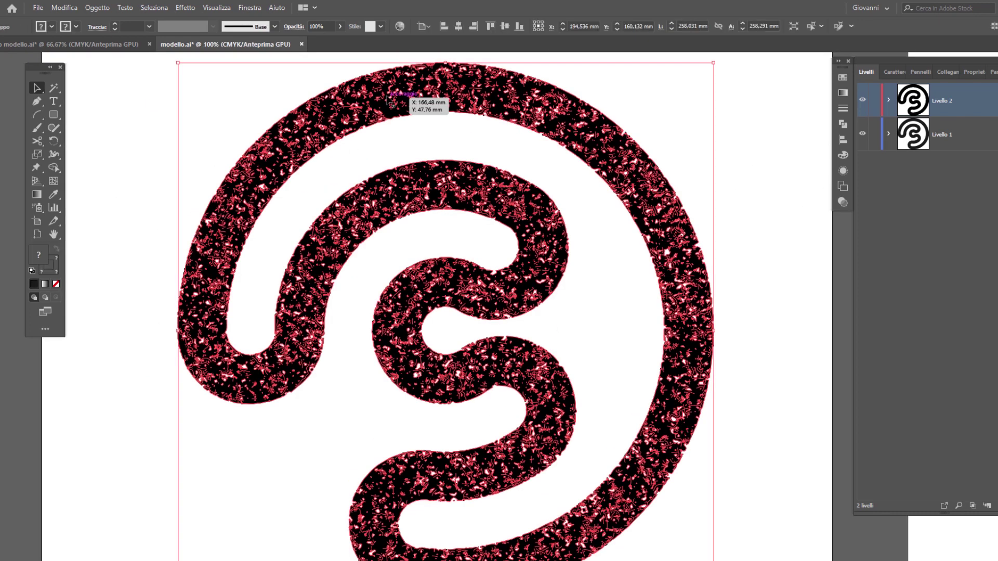
{"action": "scroll", "coordinate": [569, 276], "scroll_direction": "up", "scroll_amount": 1}
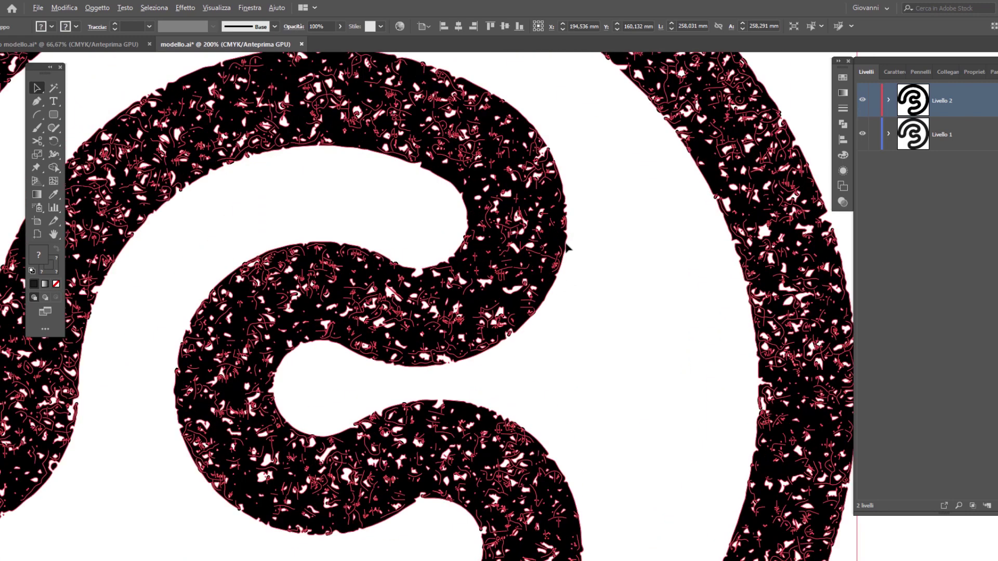
{"action": "scroll", "coordinate": [569, 276], "scroll_direction": "up", "scroll_amount": 1}
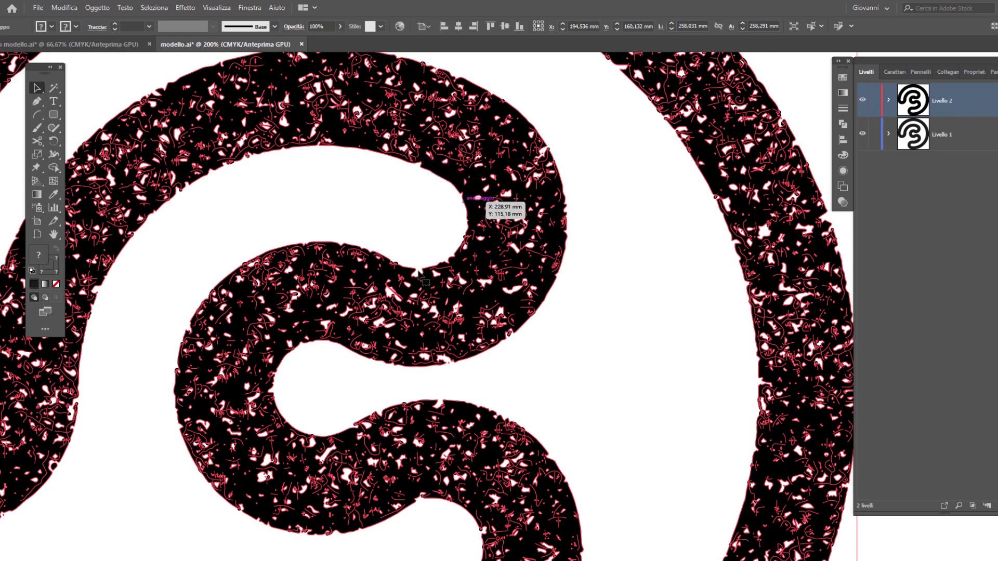
{"action": "scroll", "coordinate": [364, 265], "scroll_direction": "down", "scroll_amount": 1}
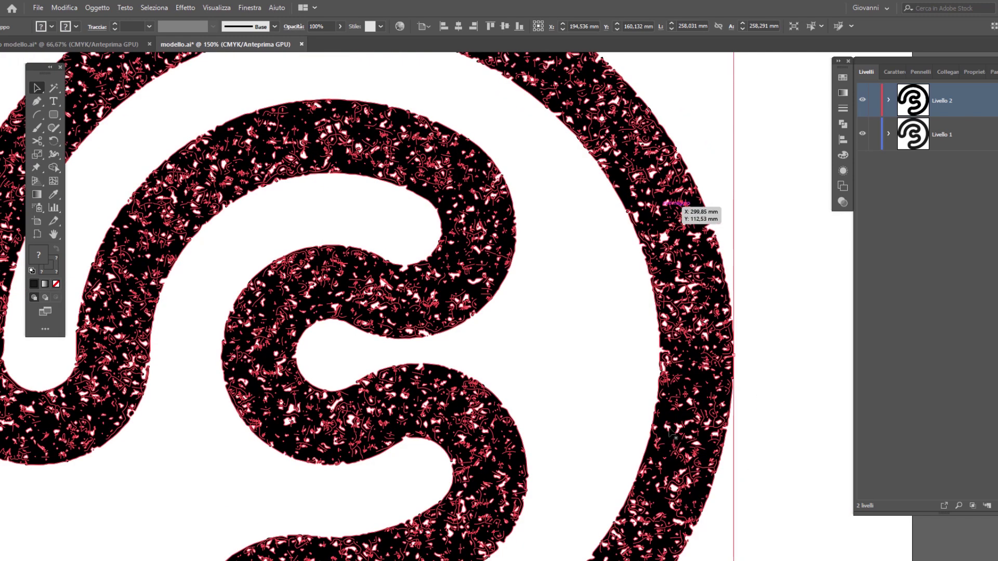
{"action": "scroll", "coordinate": [468, 166], "scroll_direction": "down", "scroll_amount": 2}
{"action": "scroll", "coordinate": [684, 212], "scroll_direction": "up", "scroll_amount": 1}
{"action": "left_click", "coordinate": [619, 205]}
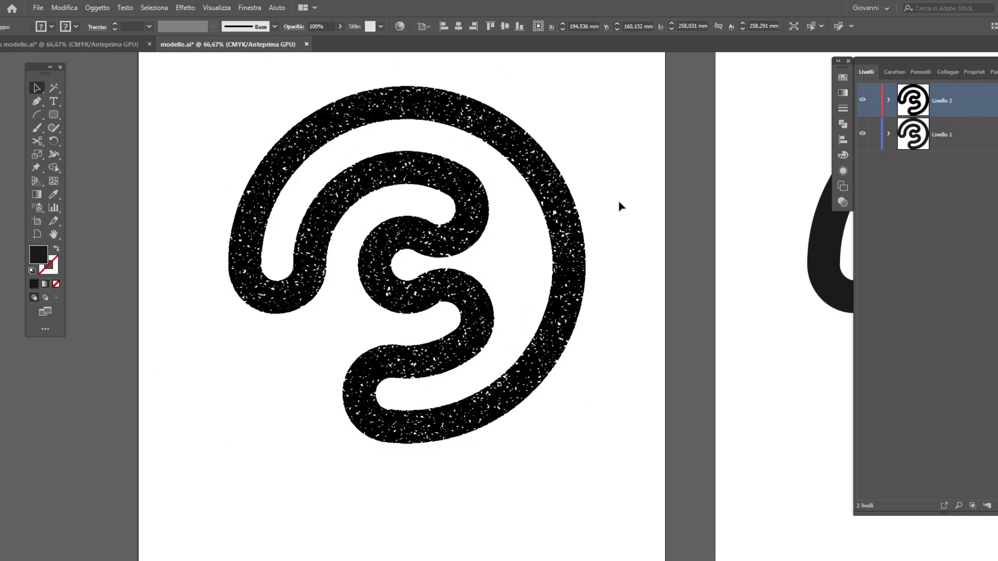
- Pan to the second artboard and select the smooth black swirl
{"action": "key", "text": "h"}
{"action": "left_click_drag", "start_coordinate": [675, 241], "coordinate": [229, 225]}
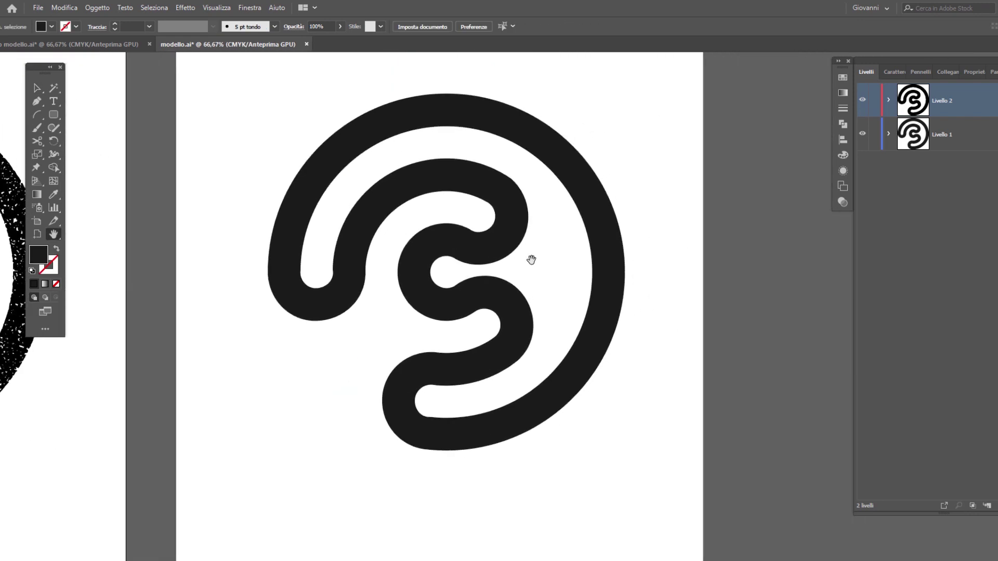
{"action": "key", "text": "v"}
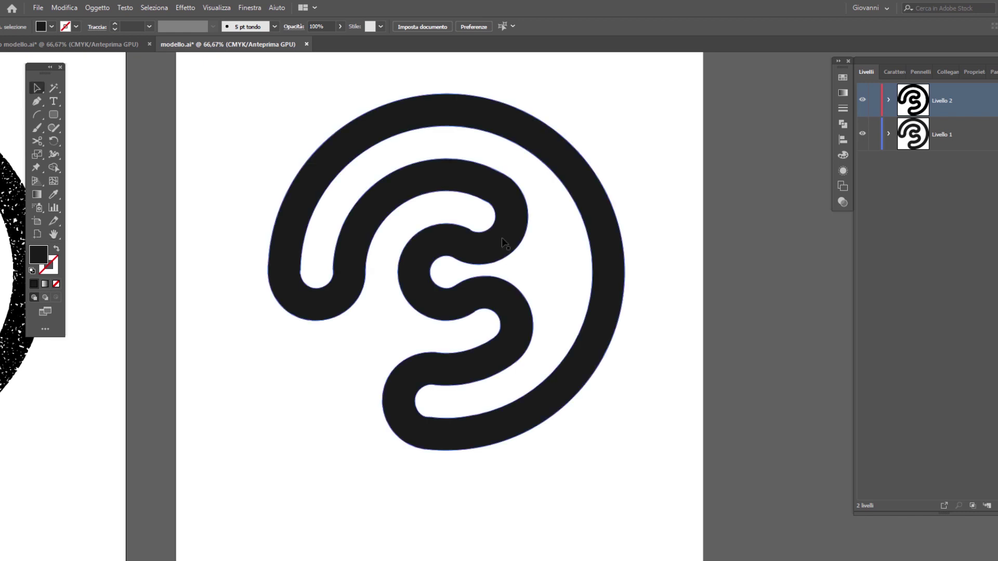
{"action": "left_click", "coordinate": [501, 237]}
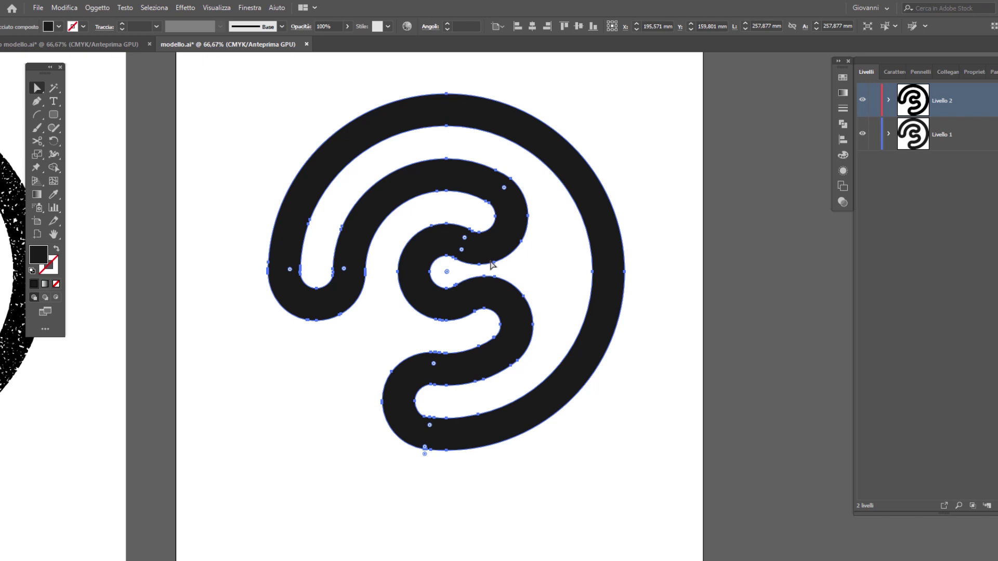
{"action": "key", "text": "v"}
- Apply Mezzatinta with Tipo Punti massimi to the selected swirl
{"action": "left_click", "coordinate": [185, 10]}
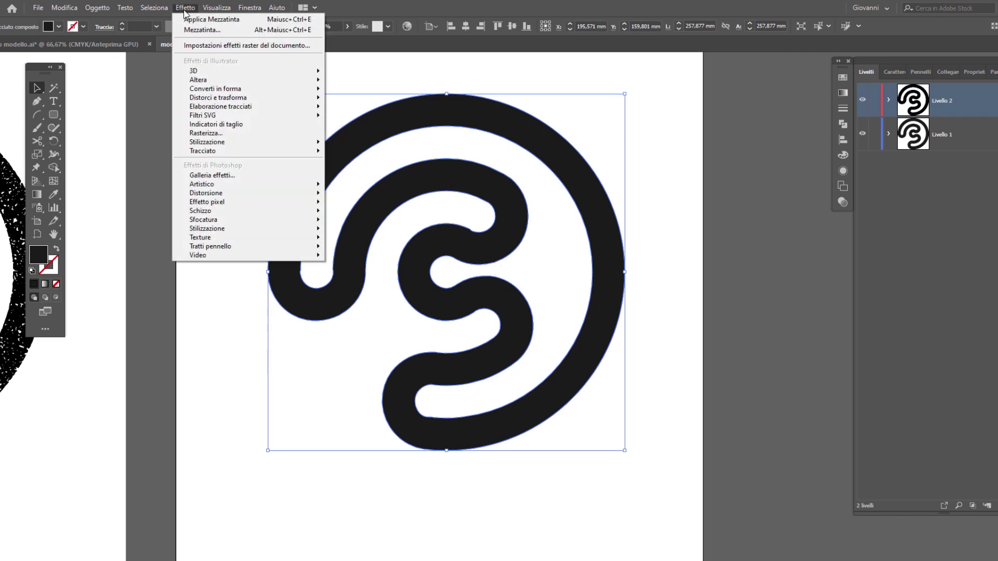
{"action": "mouse_move", "coordinate": [206, 193]}
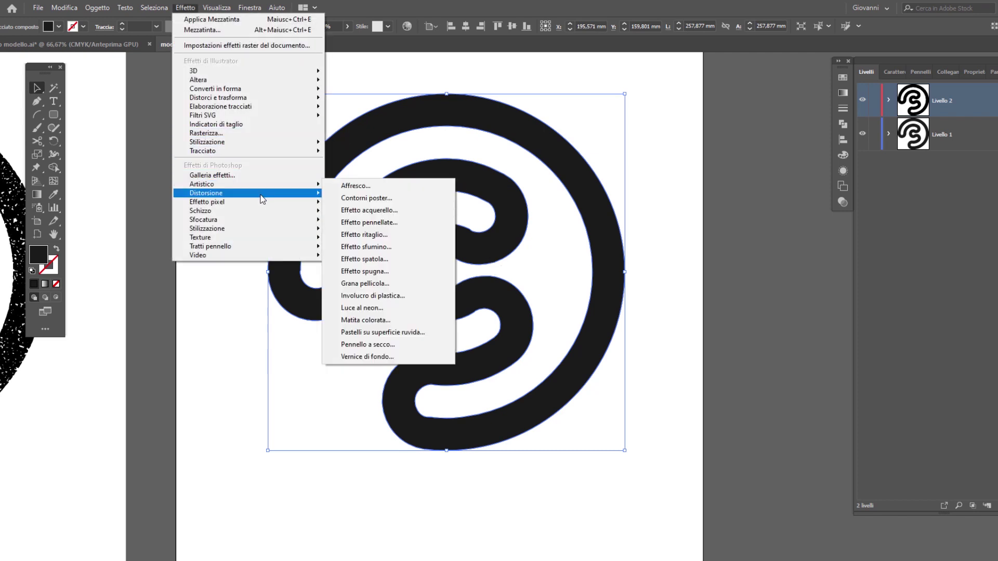
{"action": "left_click", "coordinate": [376, 244]}
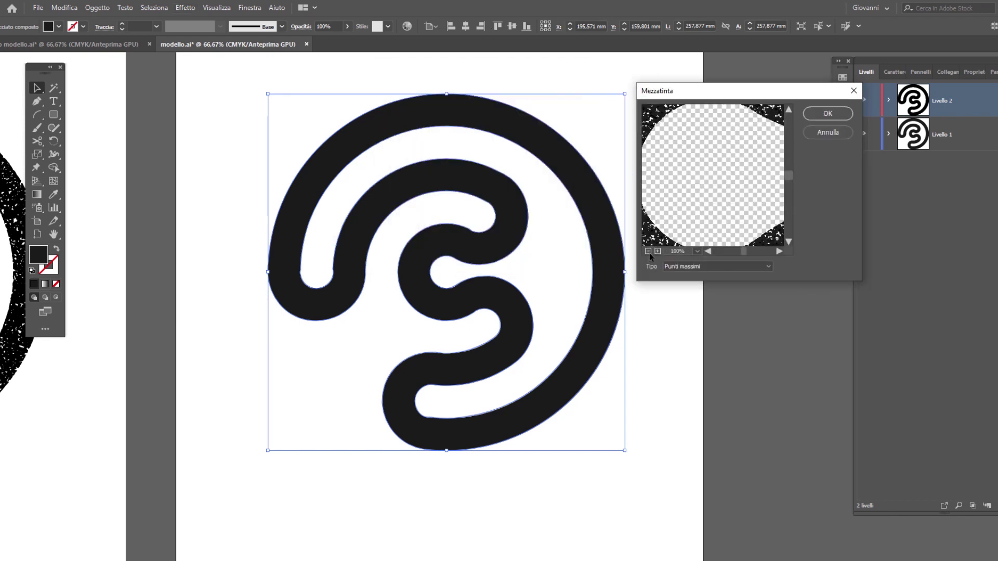
{"action": "left_click", "coordinate": [648, 251]}
{"action": "left_click", "coordinate": [648, 251]}
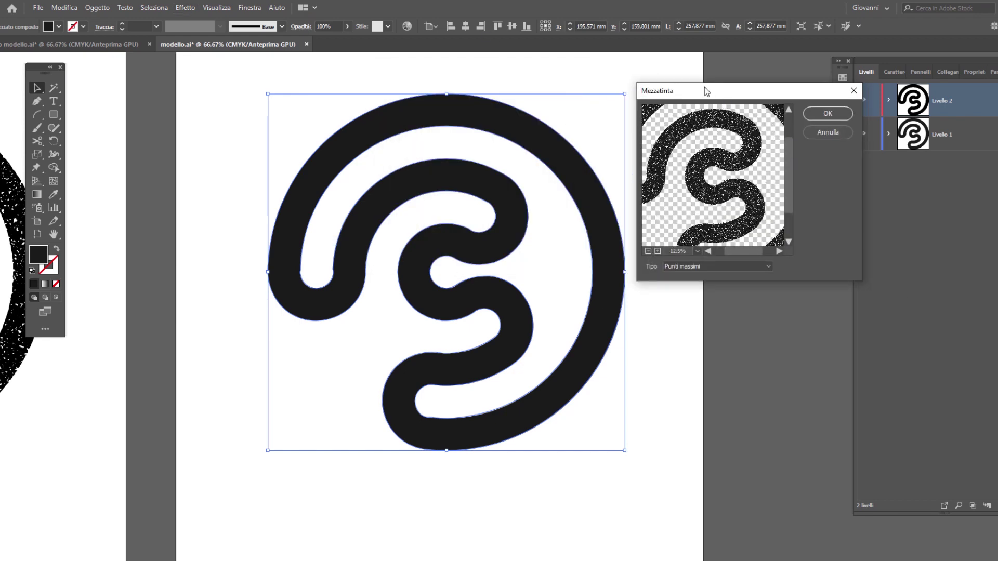
{"action": "left_click_drag", "start_coordinate": [707, 92], "coordinate": [683, 78]}
{"action": "left_click", "coordinate": [625, 239]}
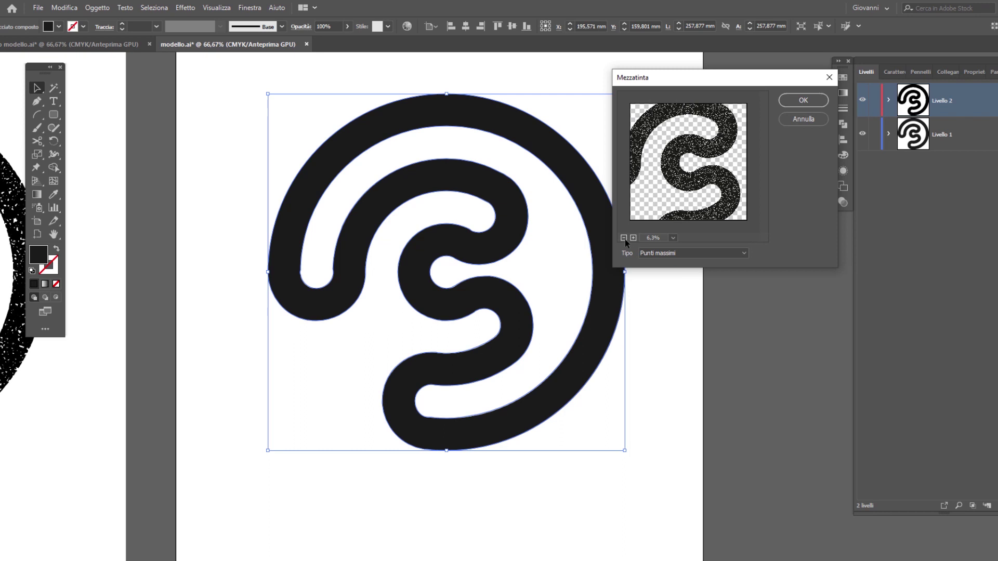
{"action": "left_click", "coordinate": [676, 253]}
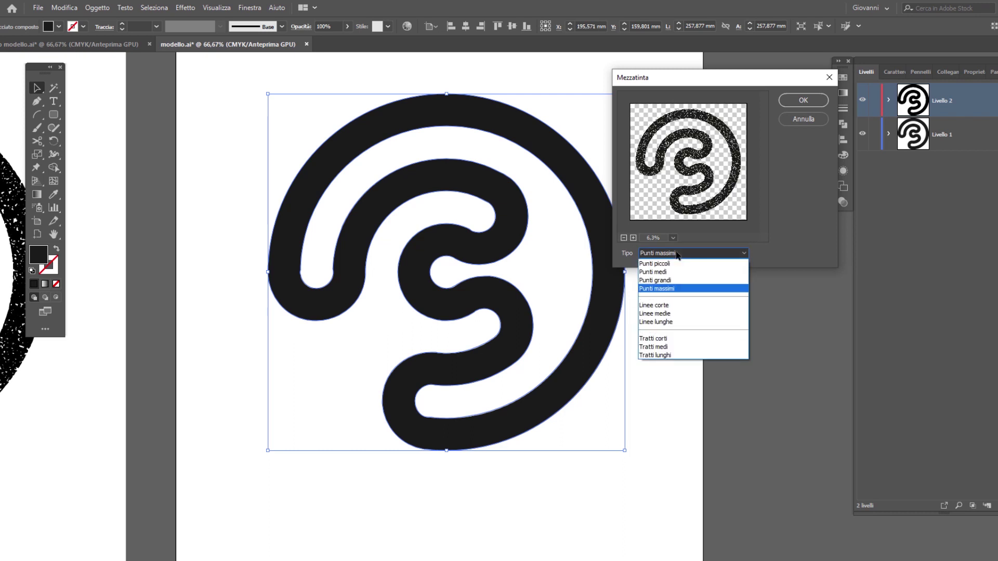
{"action": "left_click", "coordinate": [680, 288]}
{"action": "left_click", "coordinate": [809, 101]}
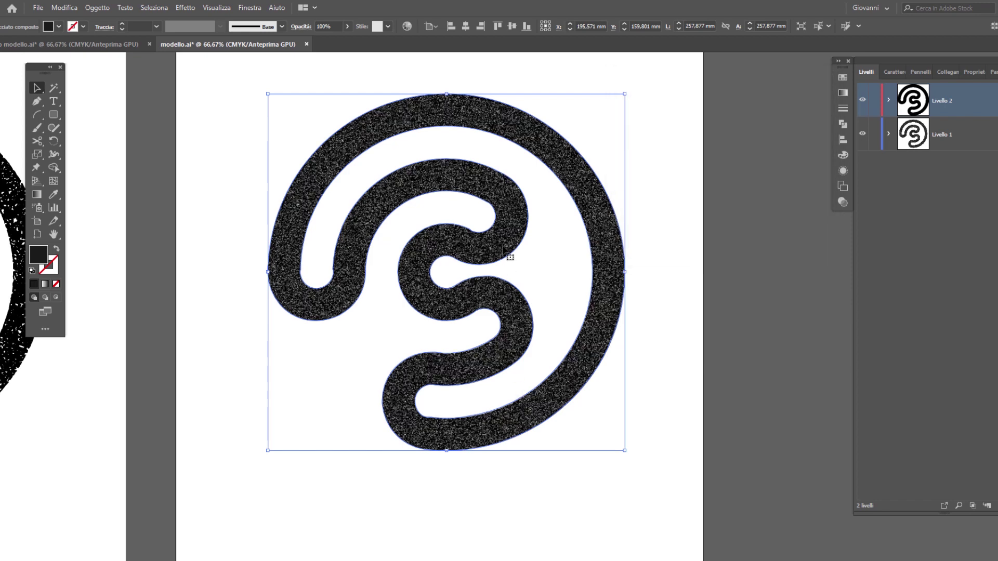
{"action": "key", "text": "ctrl+minus"}
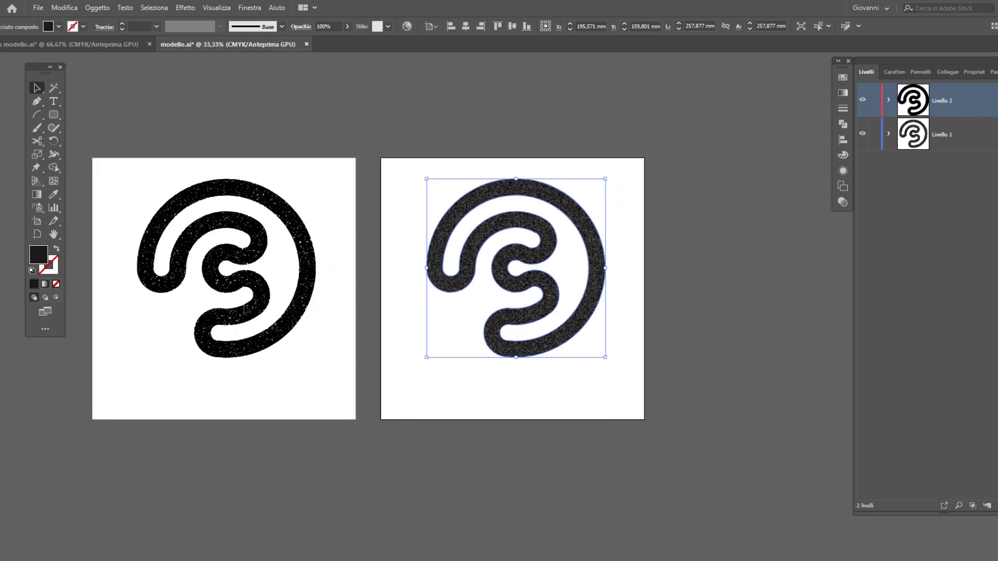
{"action": "scroll", "coordinate": [192, 307], "scroll_direction": "up", "scroll_amount": 1}
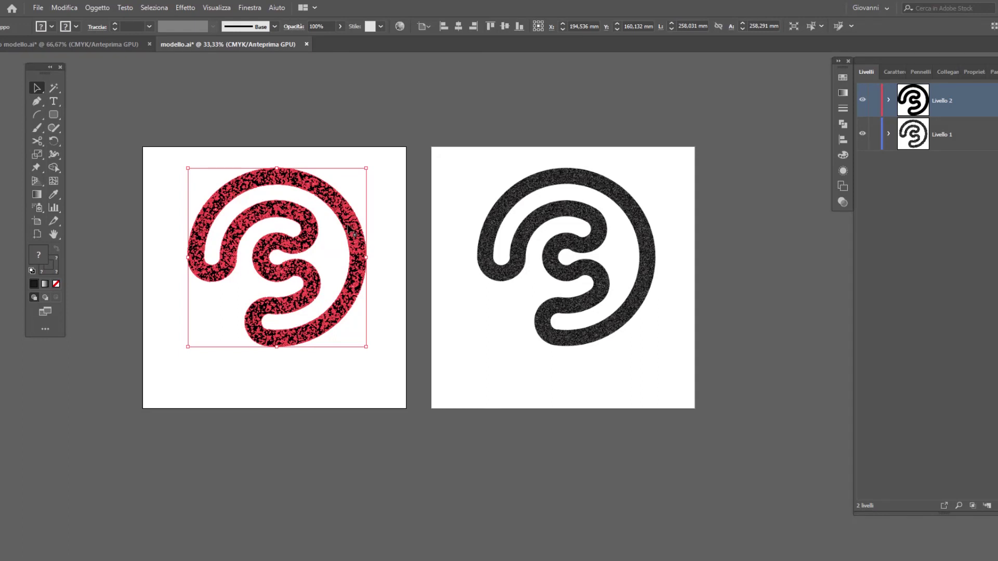
- Export the traced swirl via Esporta selezione as asset Risorsa 3 in PNG at 1x
{"action": "right_click", "coordinate": [348, 229]}
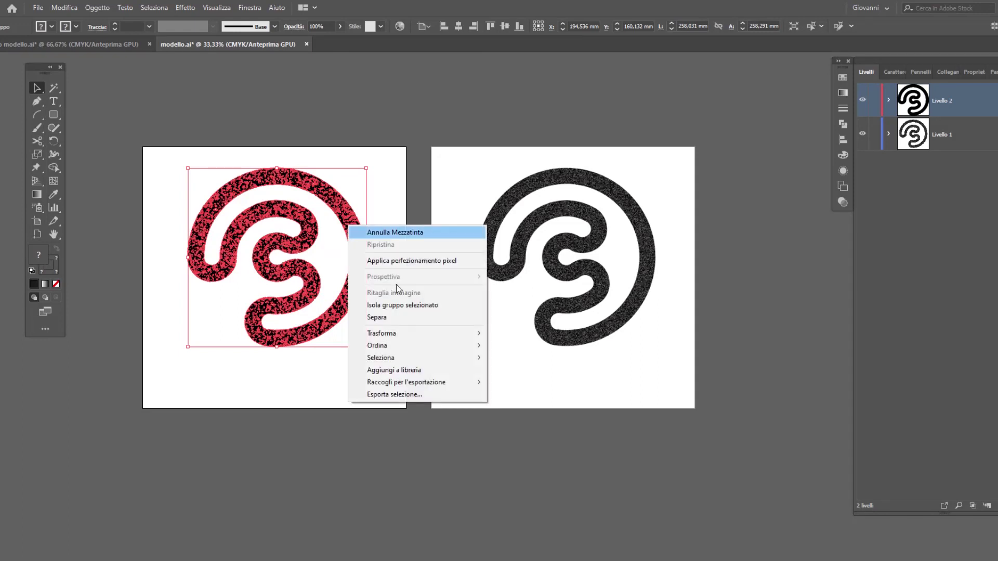
{"action": "left_click", "coordinate": [421, 394]}
{"action": "double_click", "coordinate": [488, 182]}
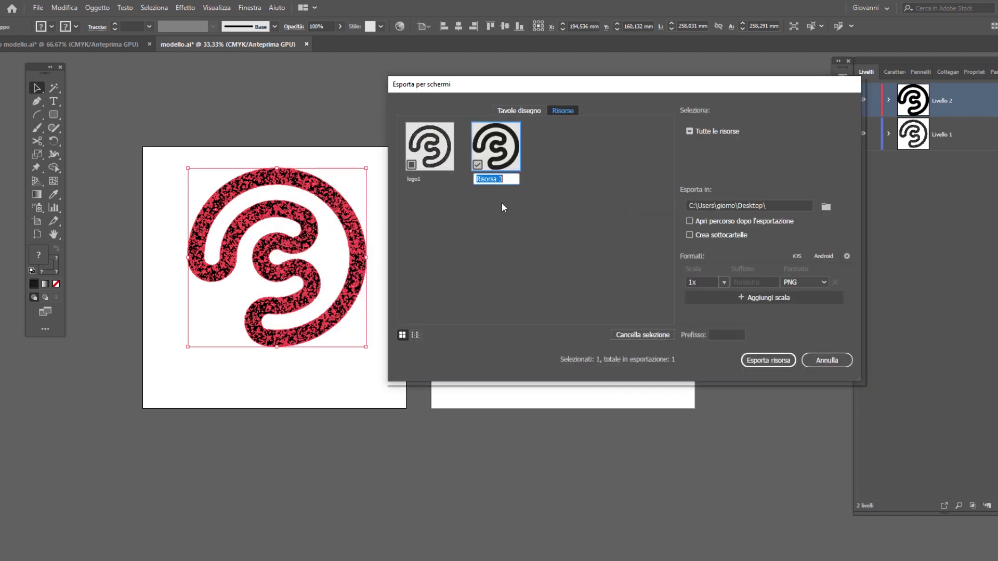
{"action": "left_click_drag", "start_coordinate": [572, 84], "coordinate": [512, 68]}
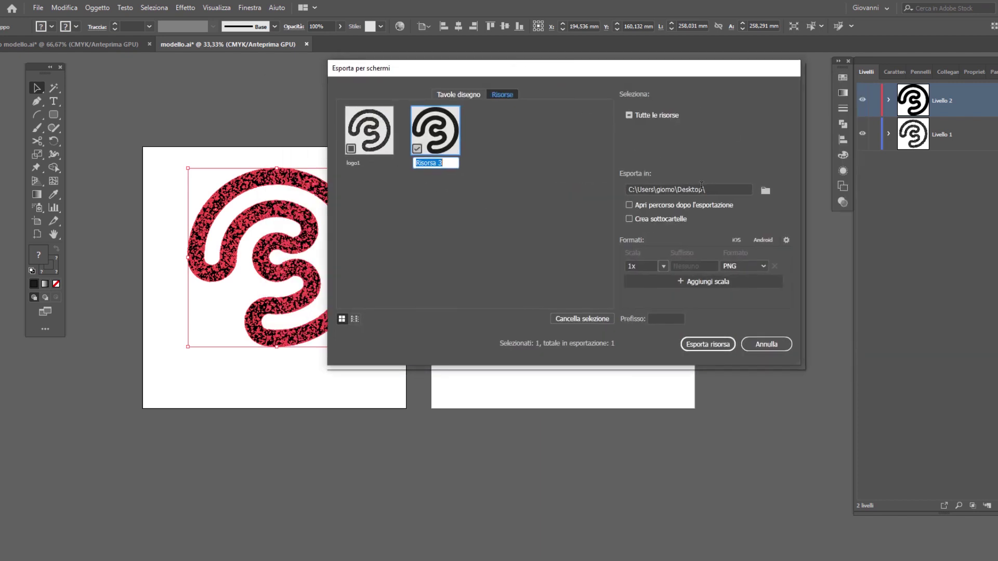
{"action": "left_click", "coordinate": [743, 268]}
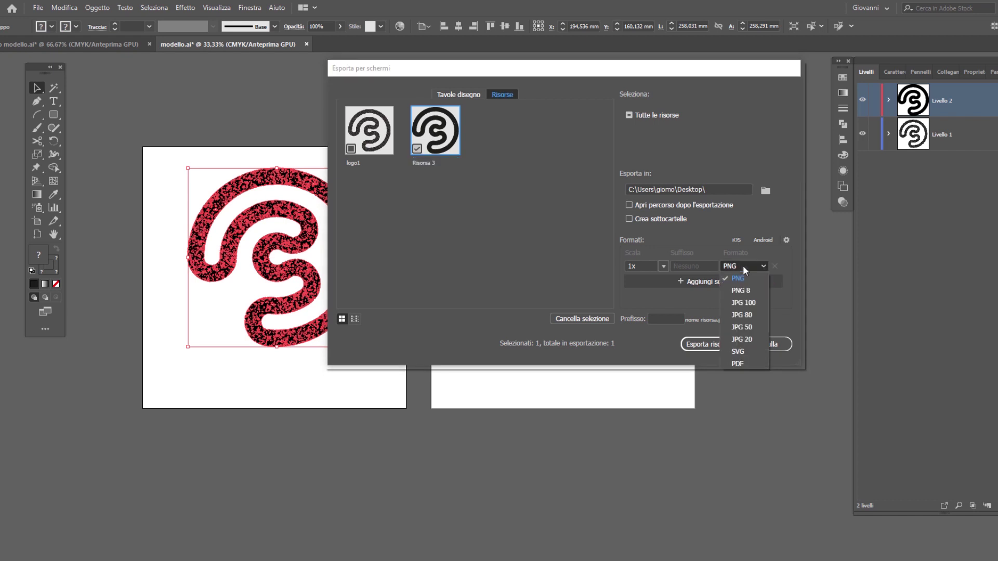
{"action": "left_click", "coordinate": [745, 266]}
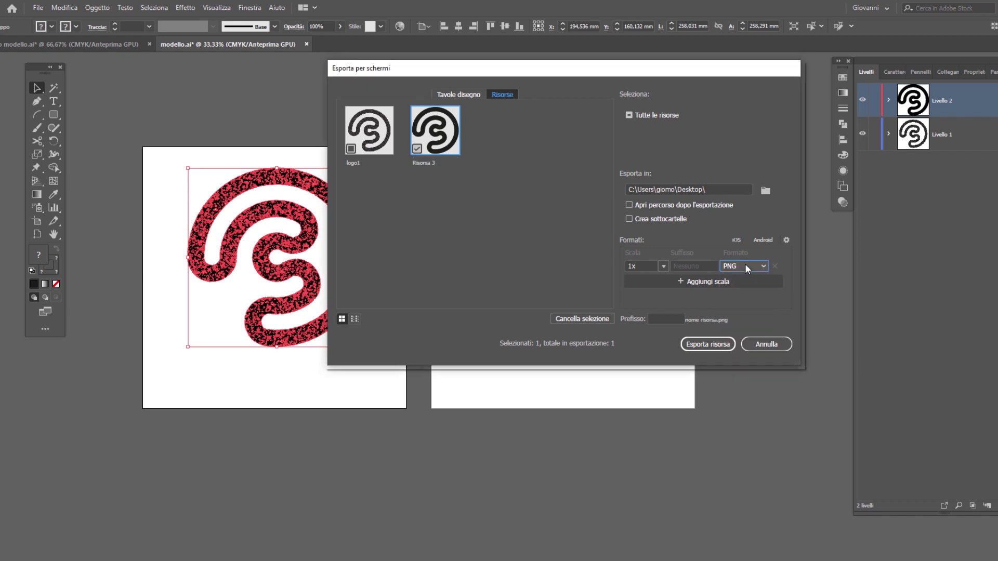